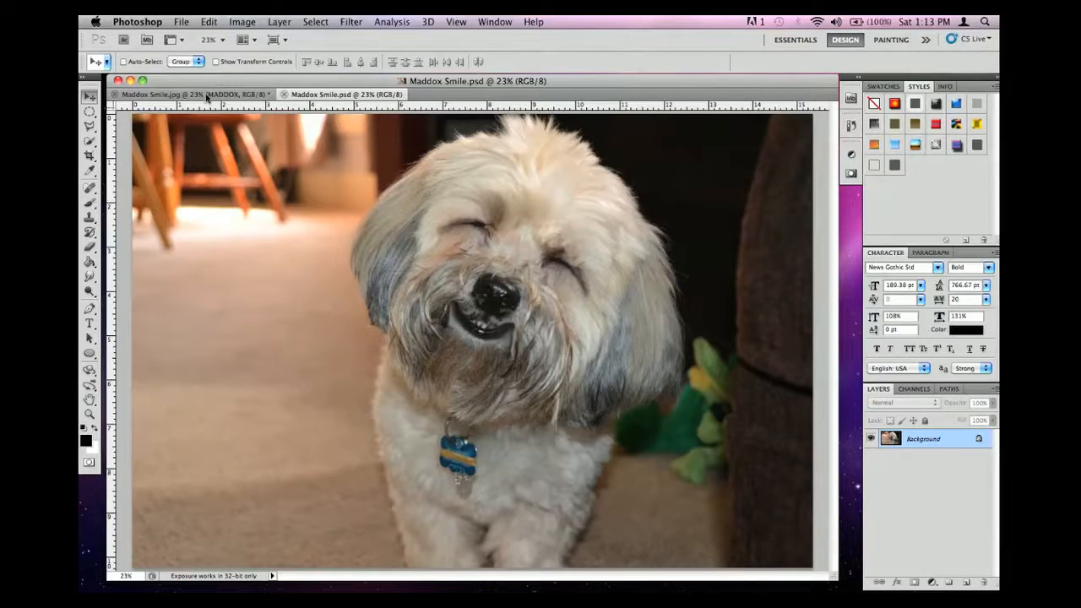
Compare the finished Maddox Smile.jpg effect with the original Maddox Smile.psd, ending on the PSD document.
click(206, 96)
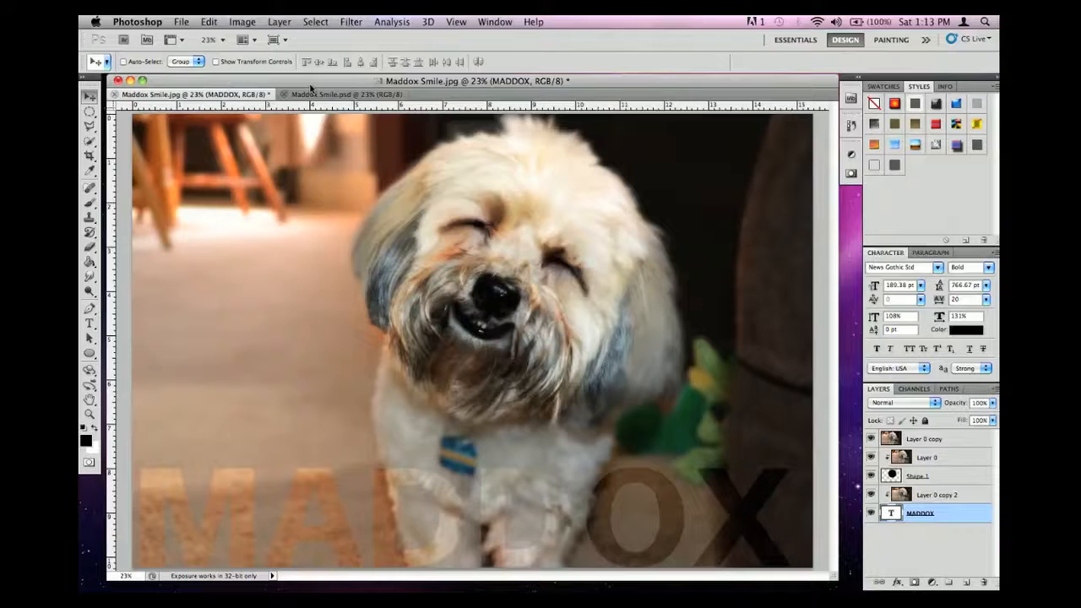
drag(310, 86, 309, 88)
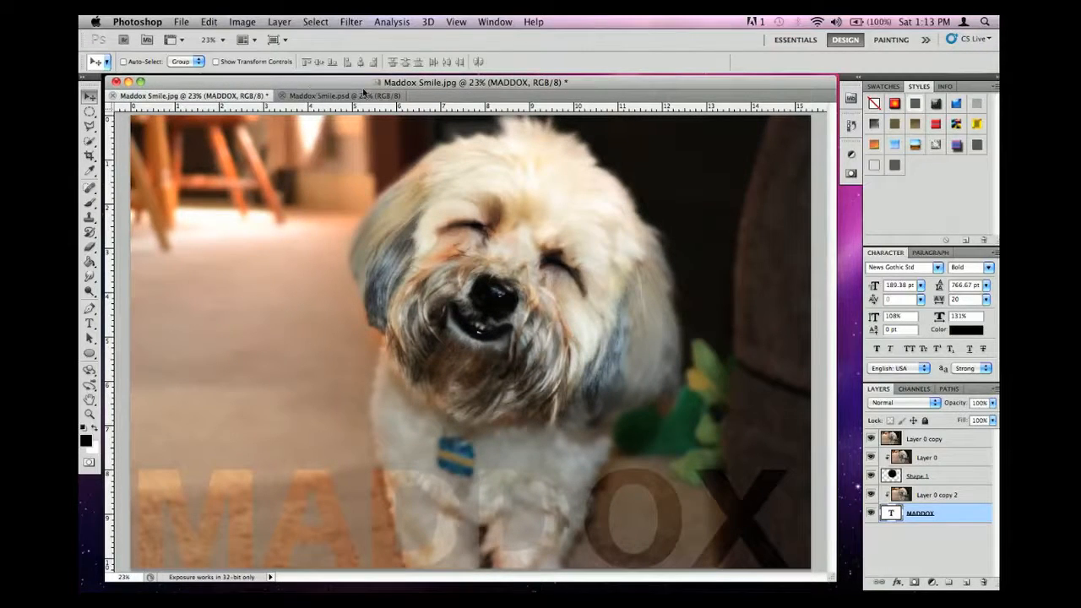
click(347, 99)
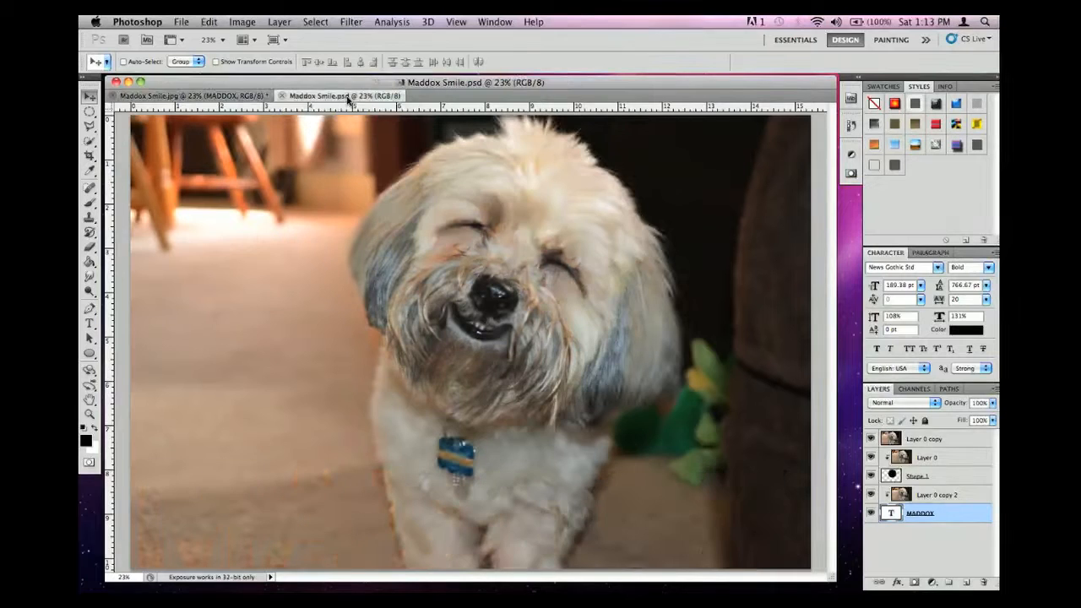
click(250, 98)
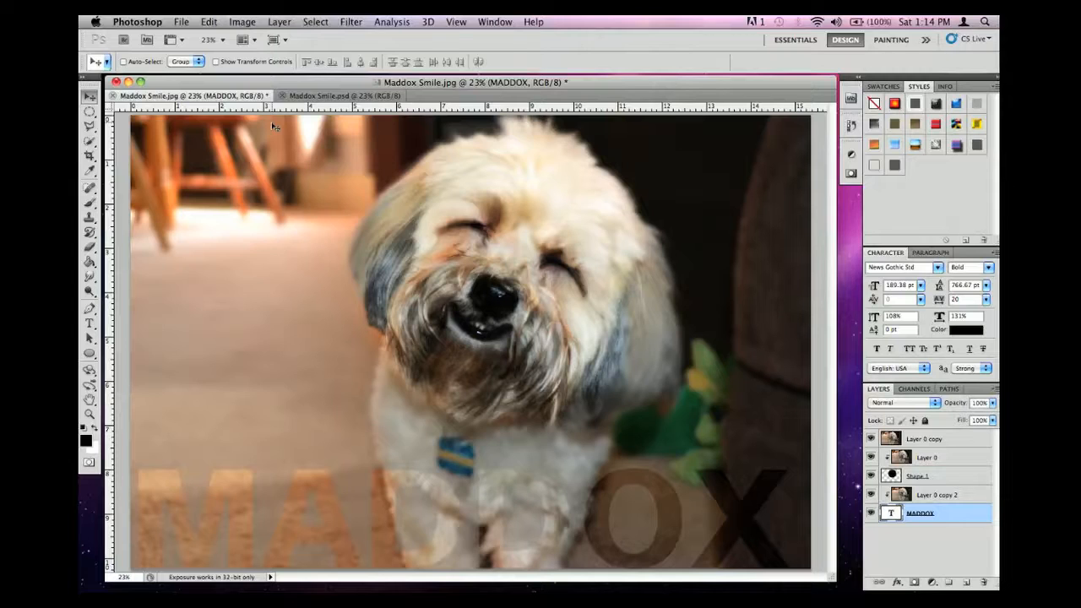
click(324, 98)
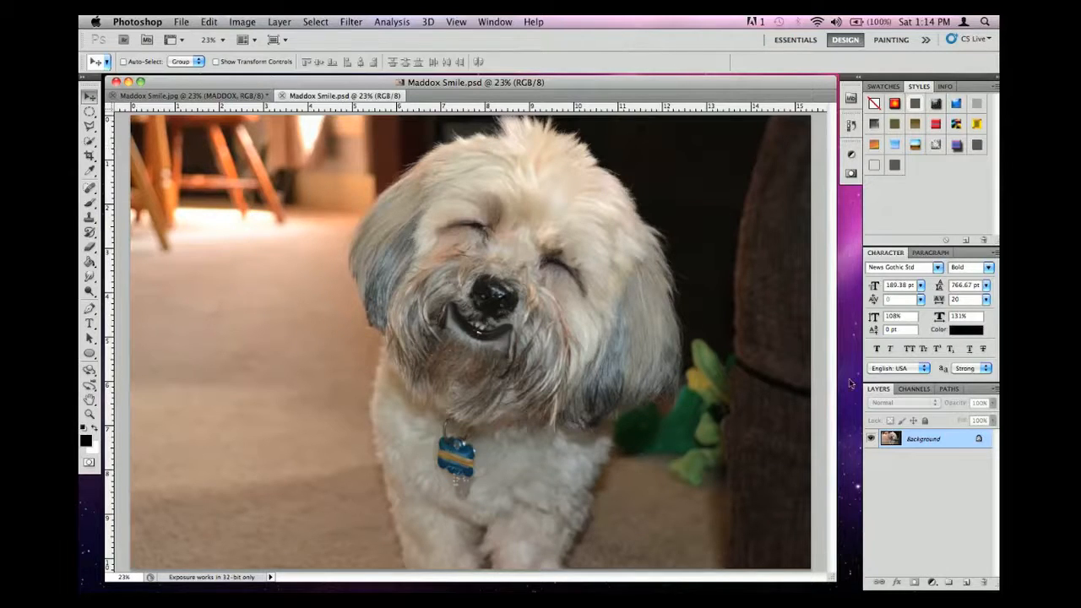
Convert the locked Background into a regular layer with the default settings and duplicate it.
double_click(967, 448)
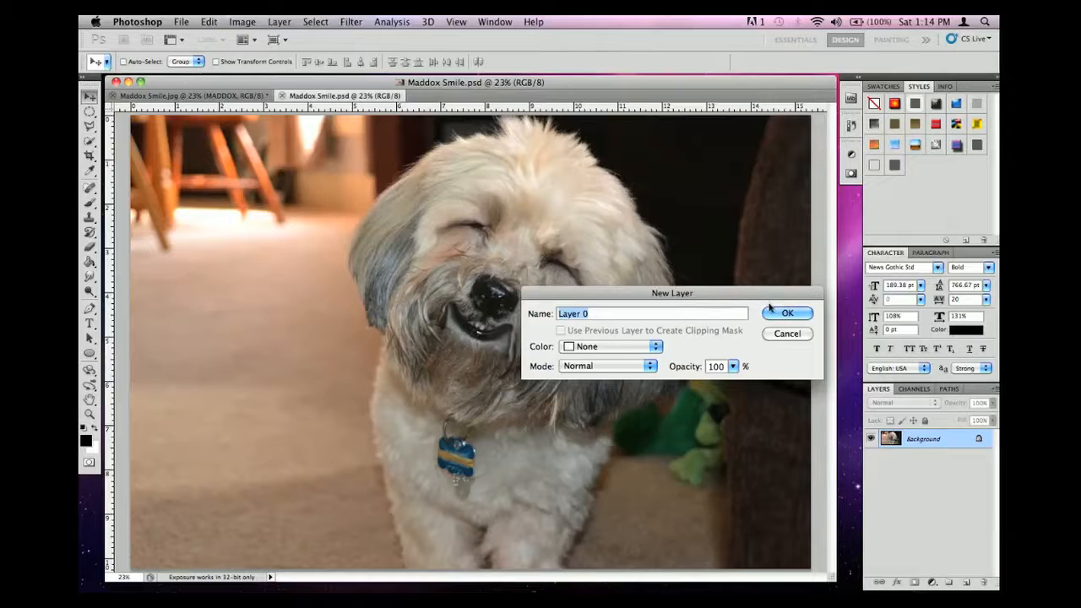
click(769, 313)
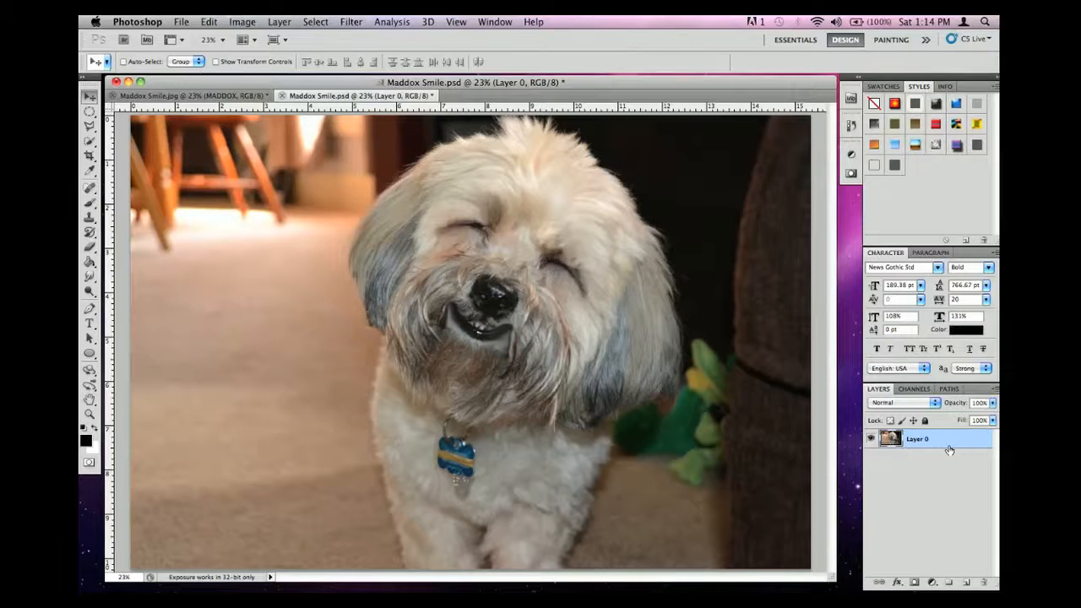
key(super+j)
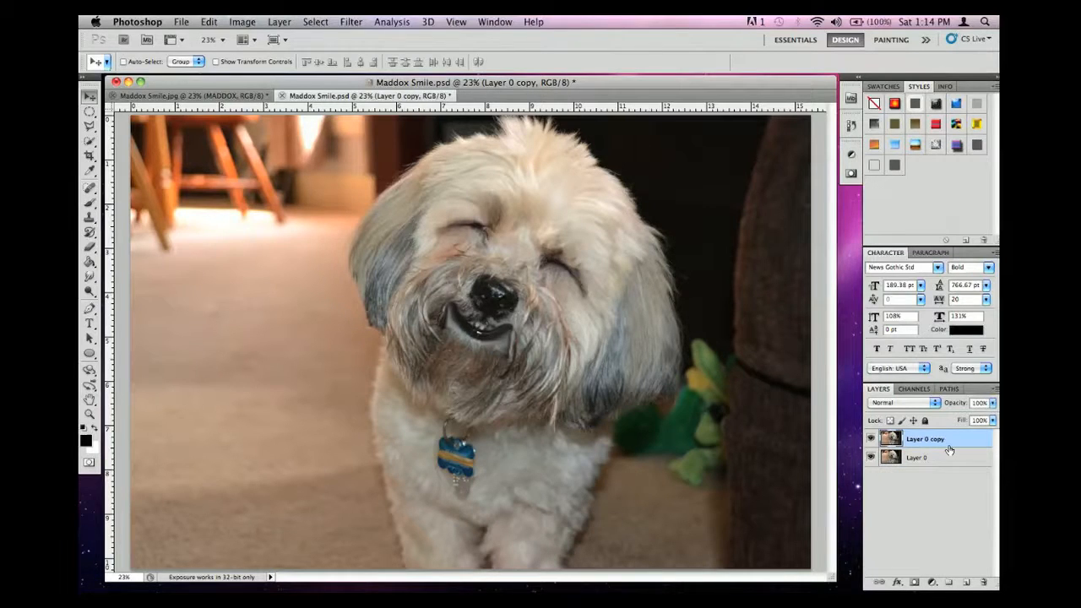
right_click(952, 461)
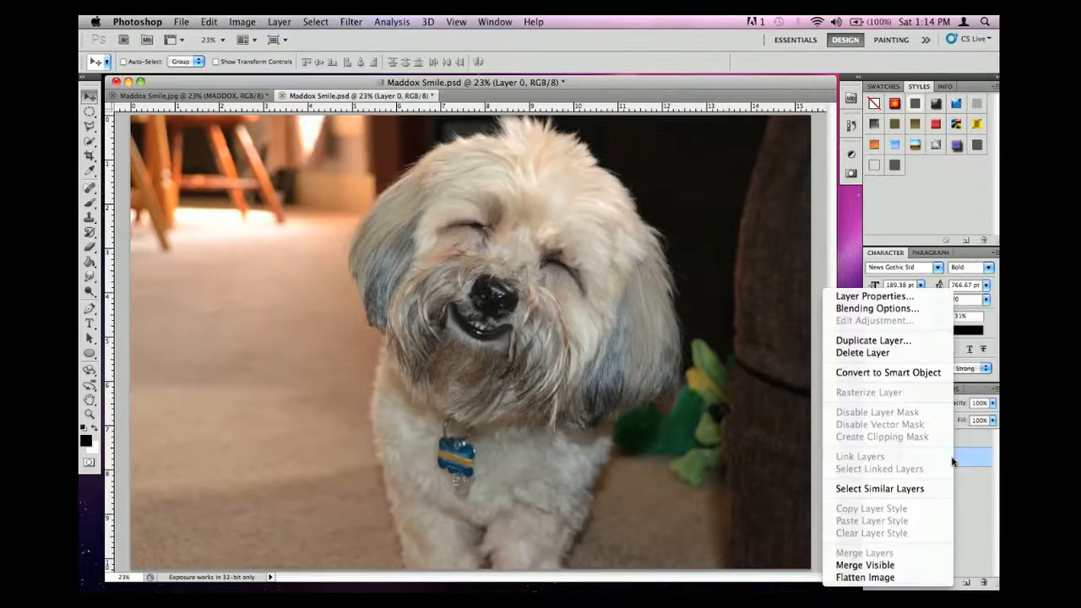
click(974, 511)
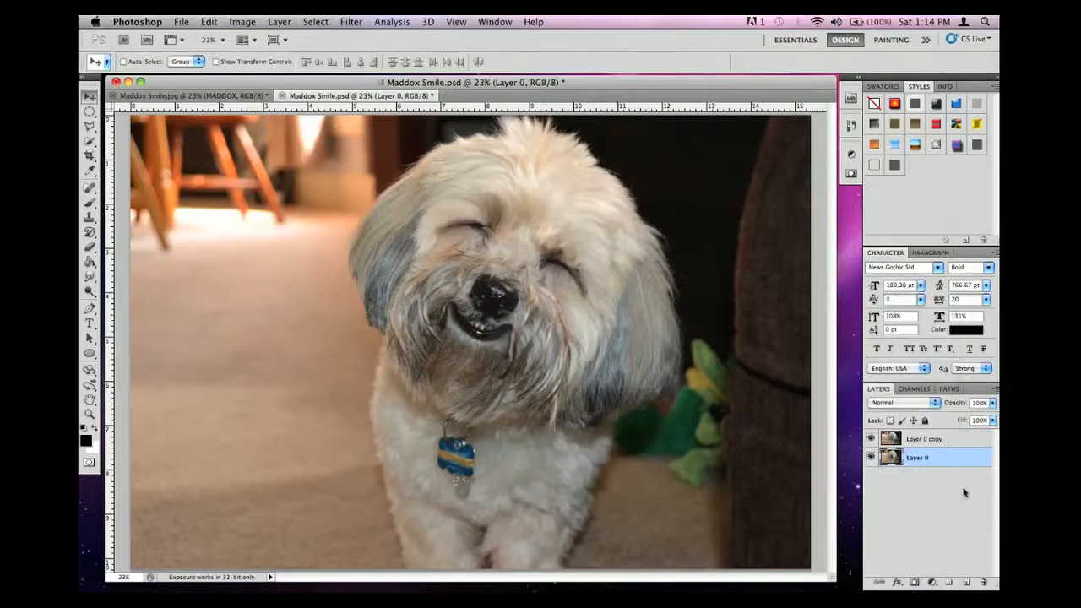
click(958, 439)
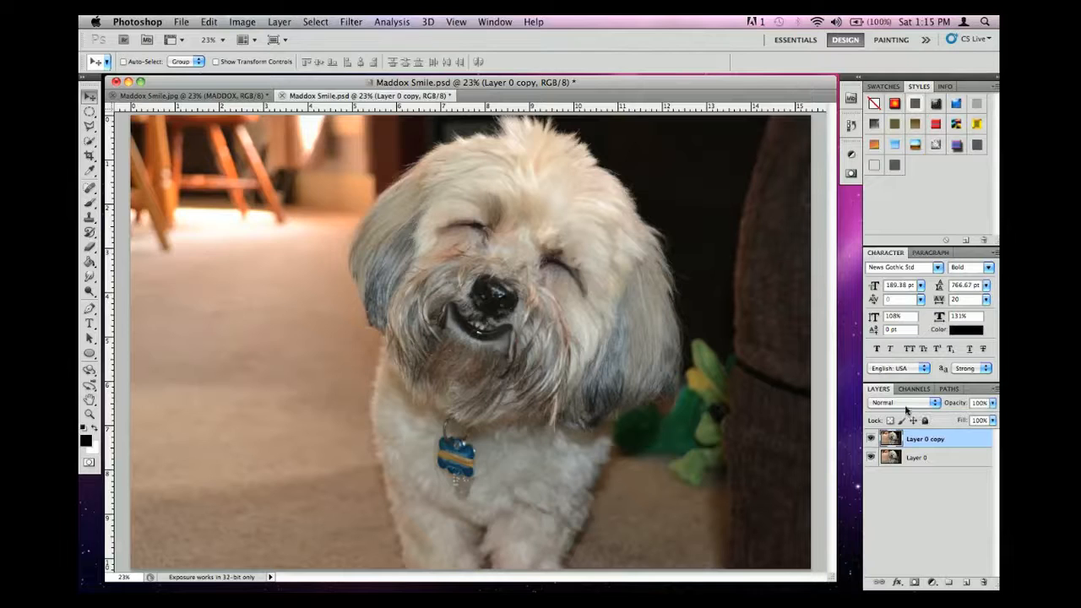
click(906, 409)
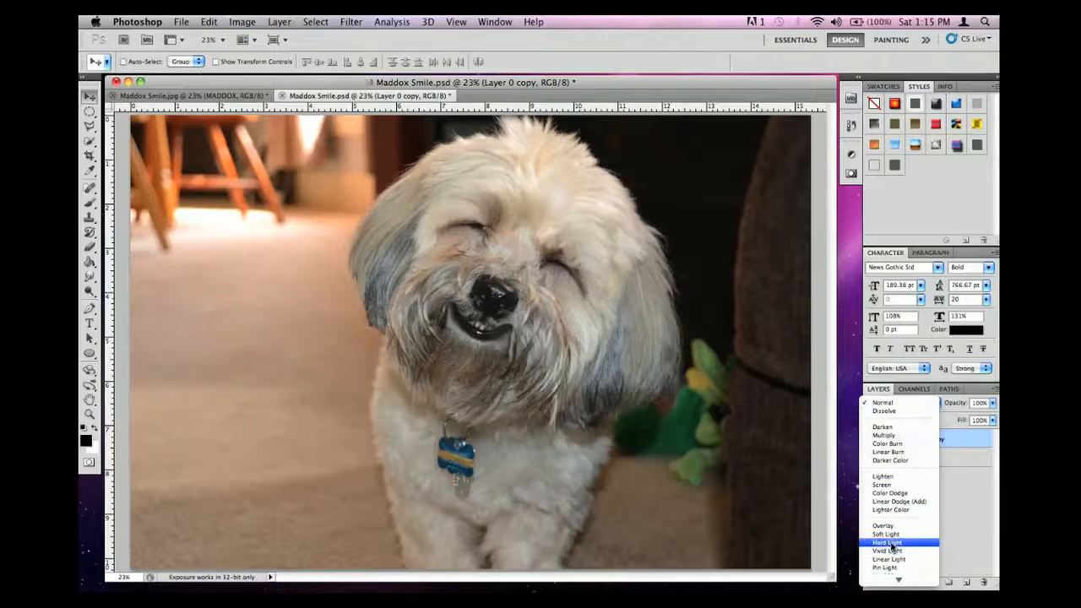
click(954, 521)
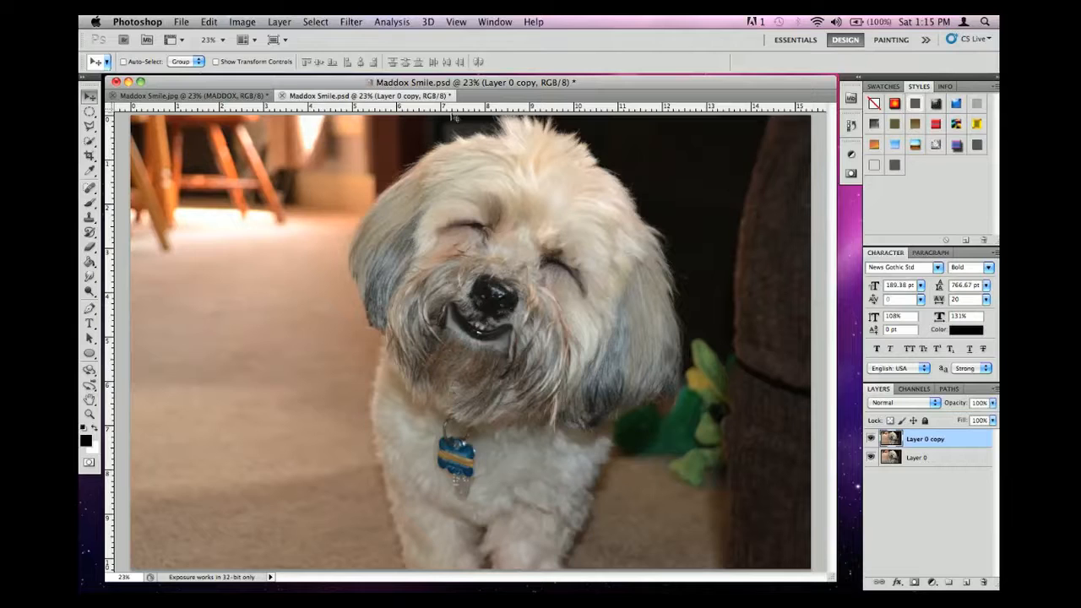
Apply a Gaussian Blur with a radius of 13 pixels to the Layer 0 copy.
click(348, 21)
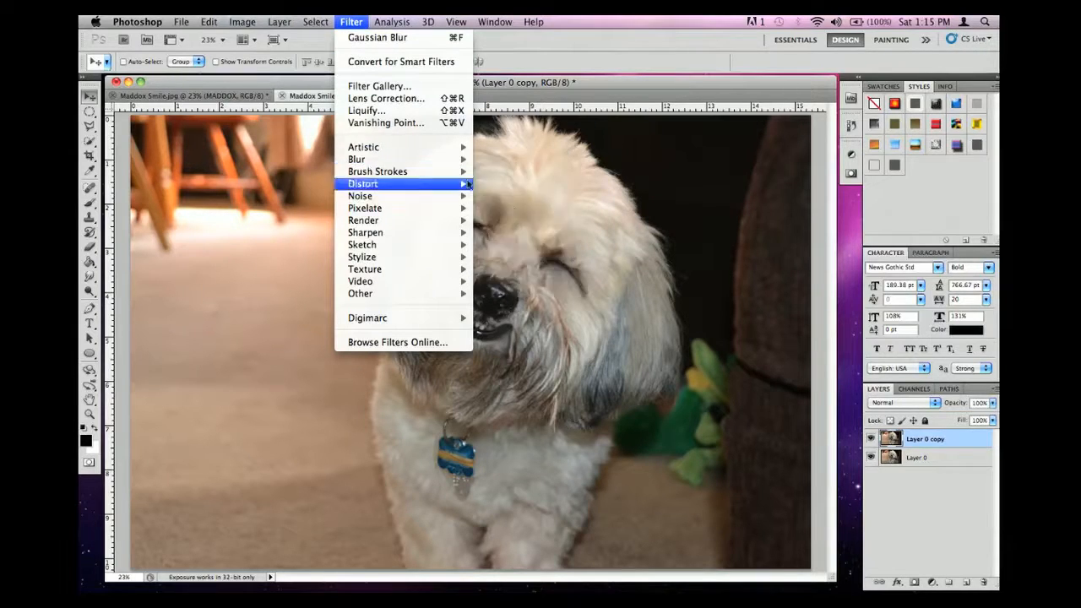
mouse_move(464, 161)
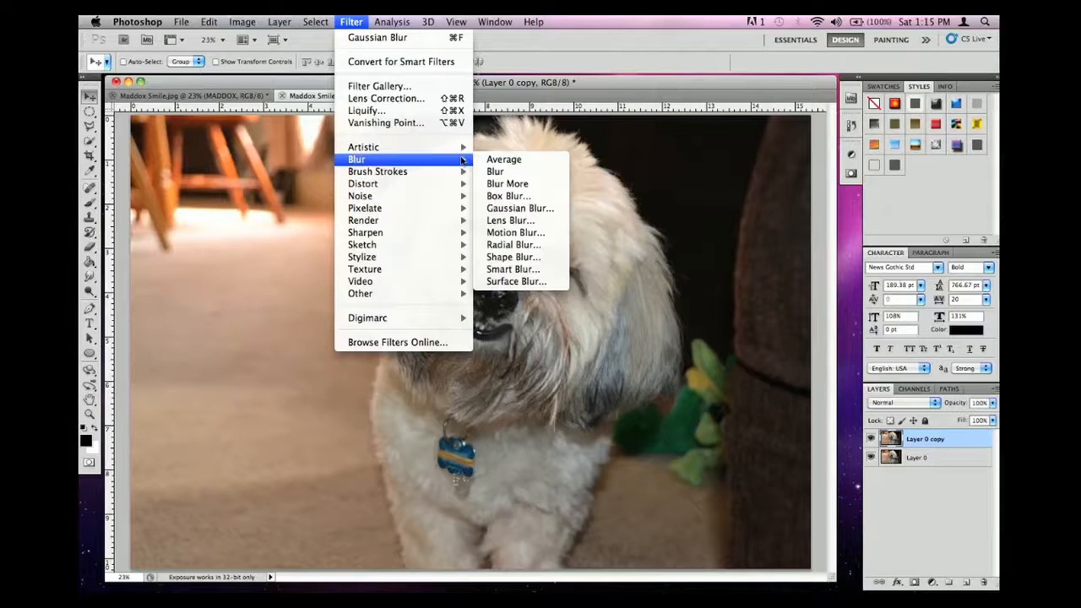
click(516, 211)
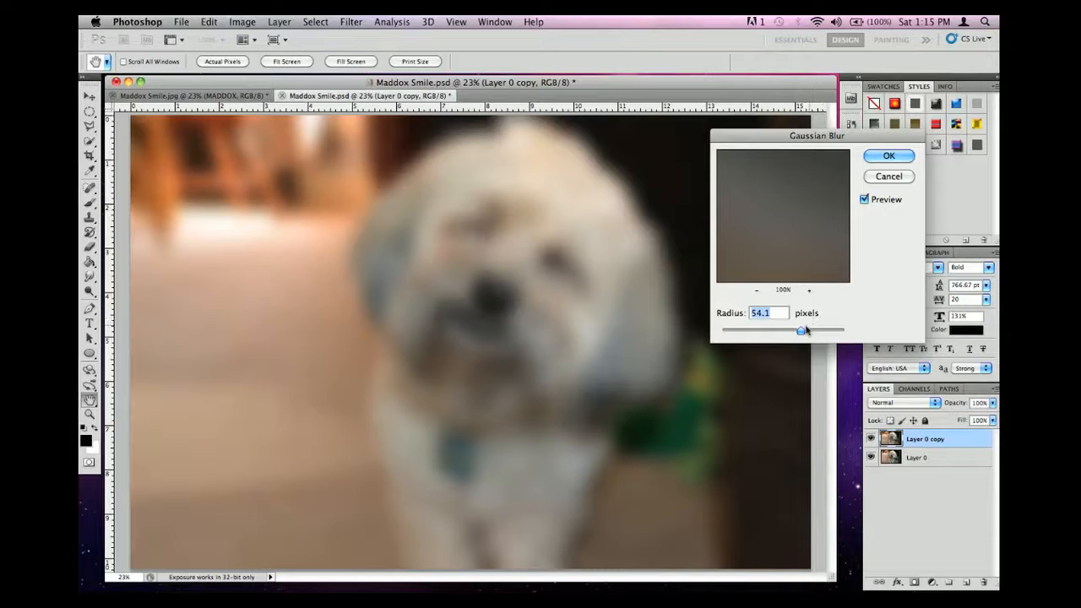
text(13)
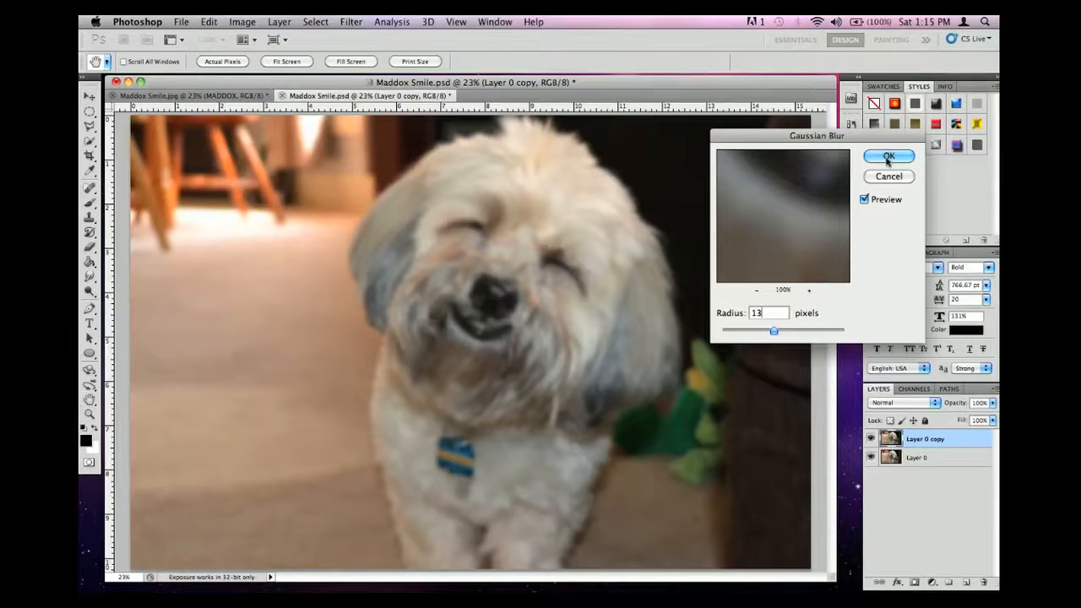
click(887, 157)
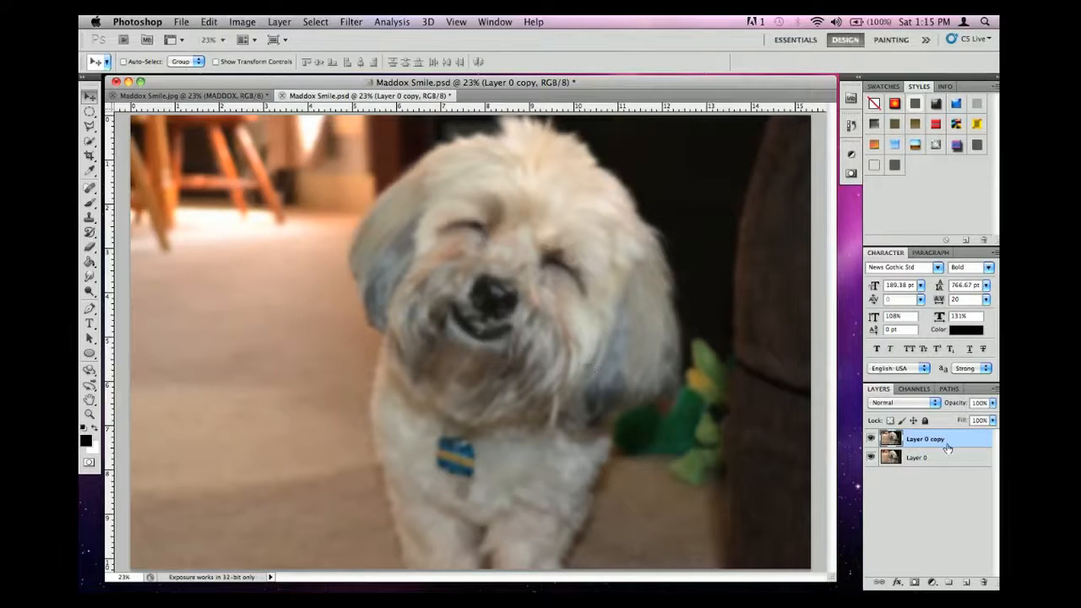
Set the blurred Layer 0 copy's blend mode to Overlay and compare the photo with that layer hidden and shown.
click(933, 404)
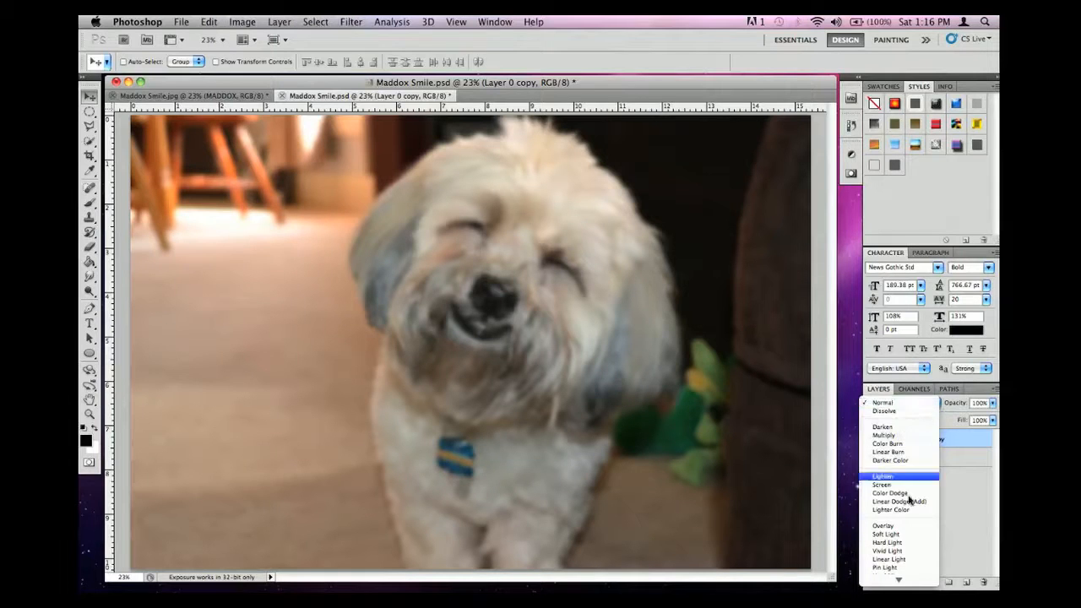
click(883, 526)
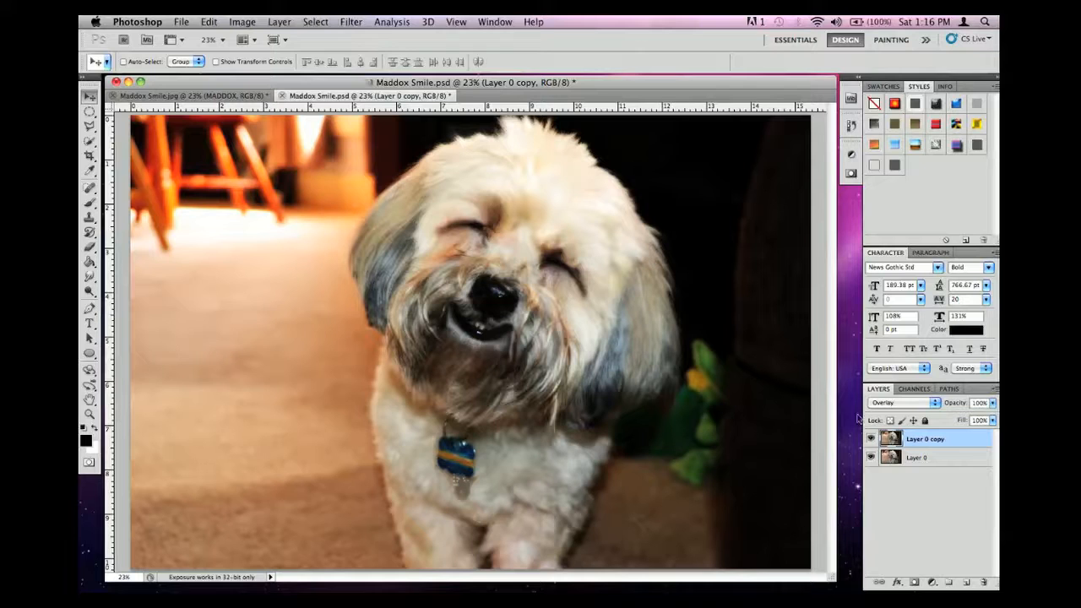
click(870, 439)
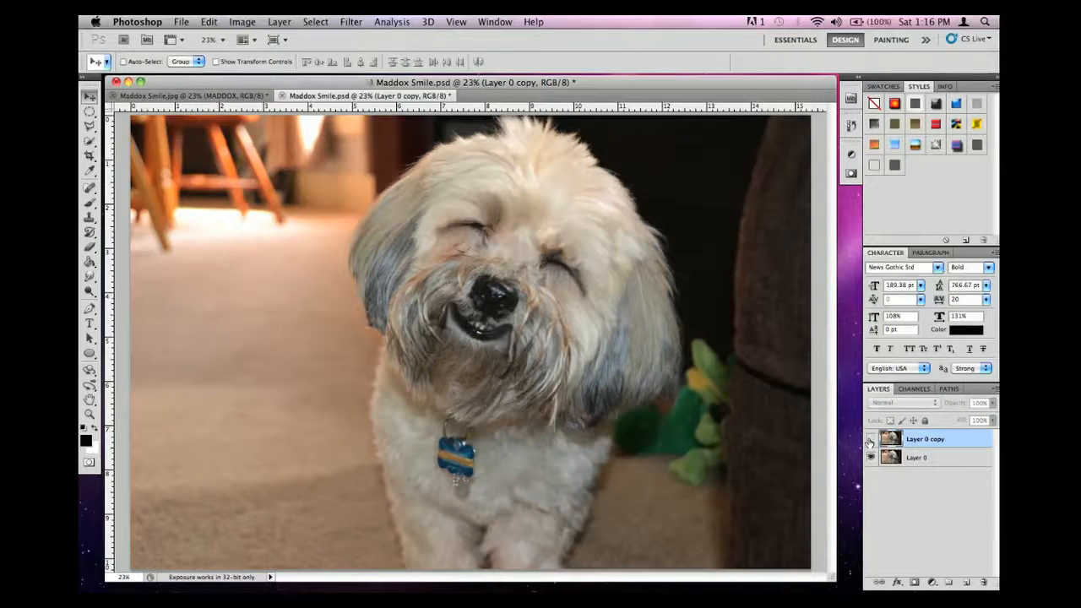
click(870, 439)
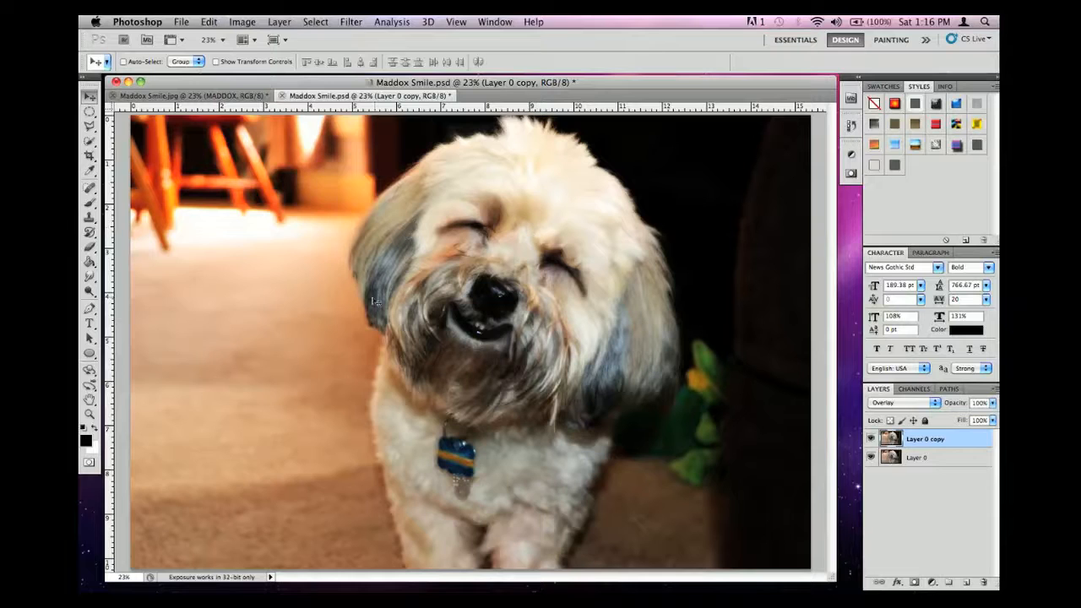
click(871, 438)
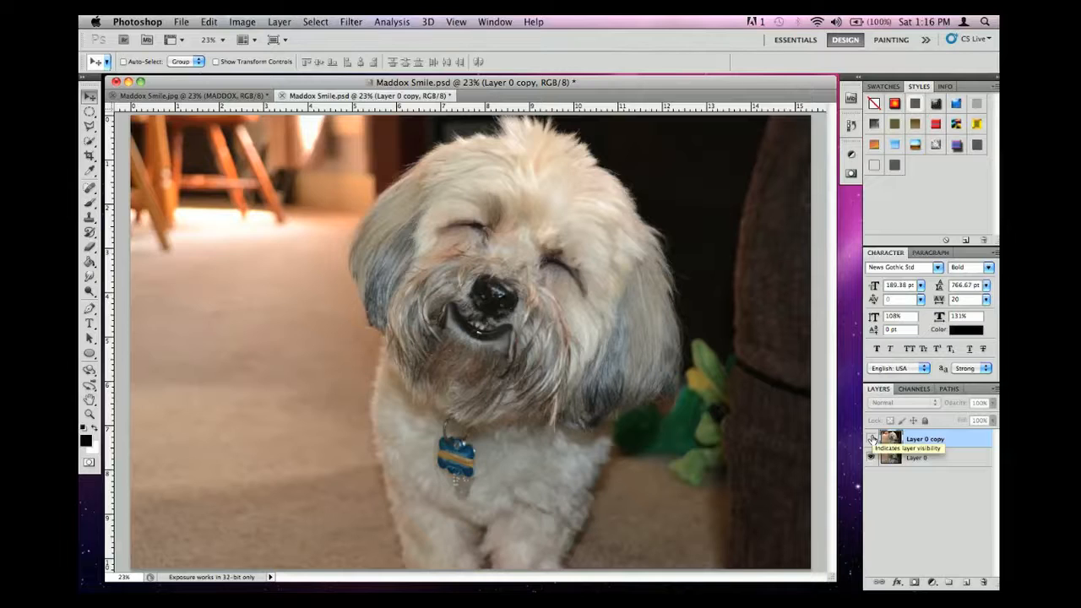
click(871, 439)
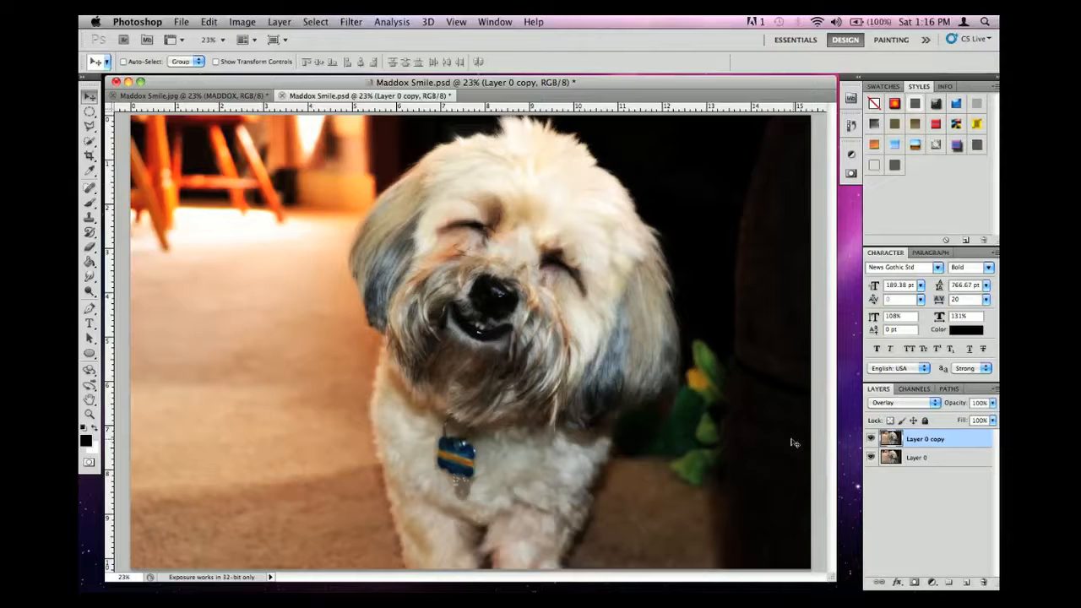
Try out black ellipse and circle shapes over the dog's head with the Ellipse tool, undoing each one.
click(88, 354)
drag(388, 140, 646, 456)
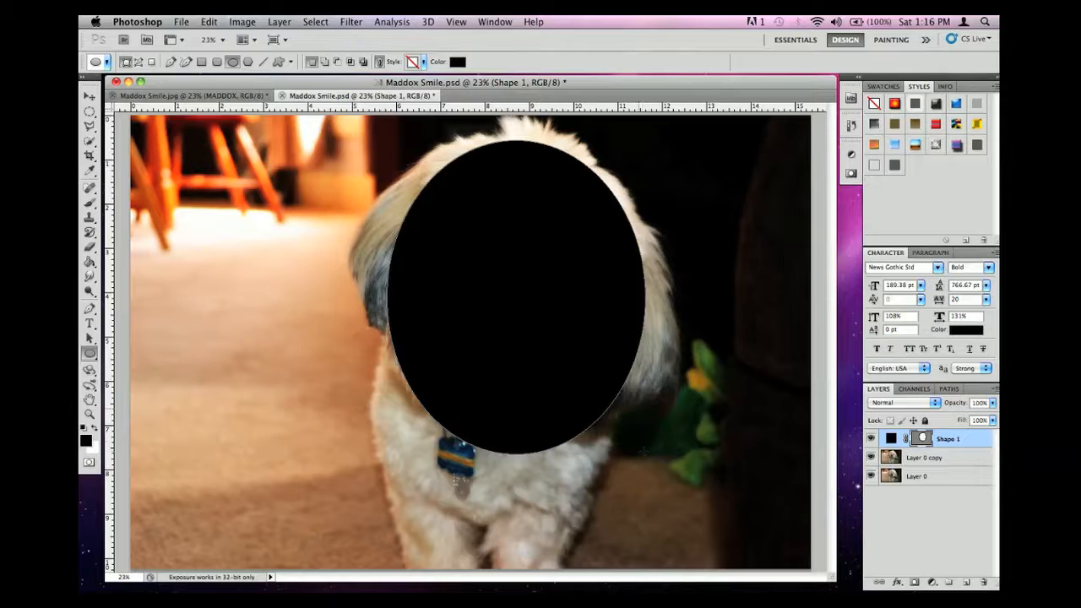
key(super+z)
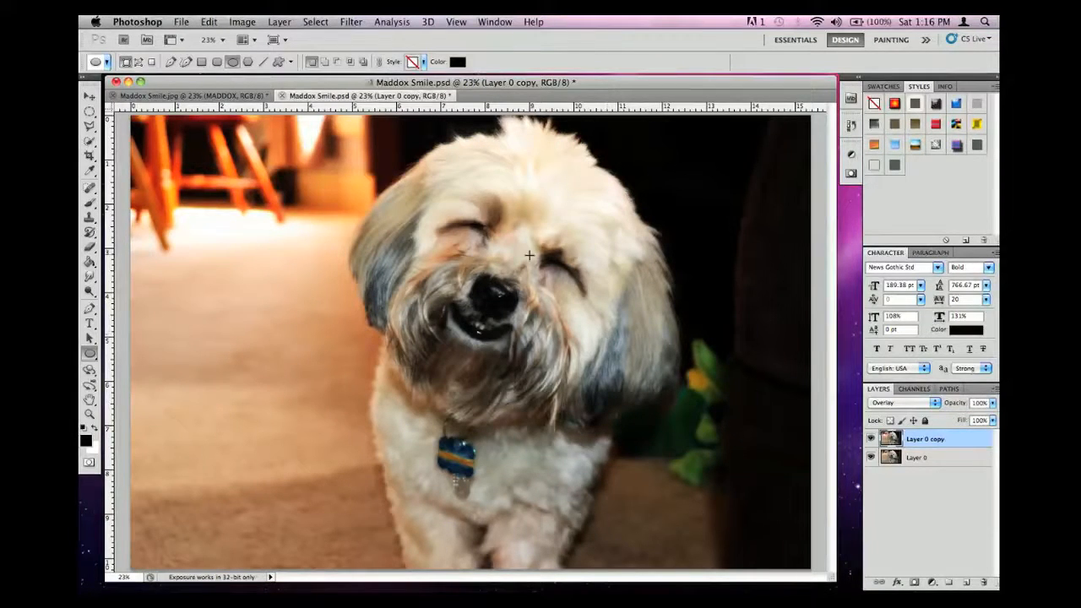
drag(434, 173, 657, 499)
key(shift)
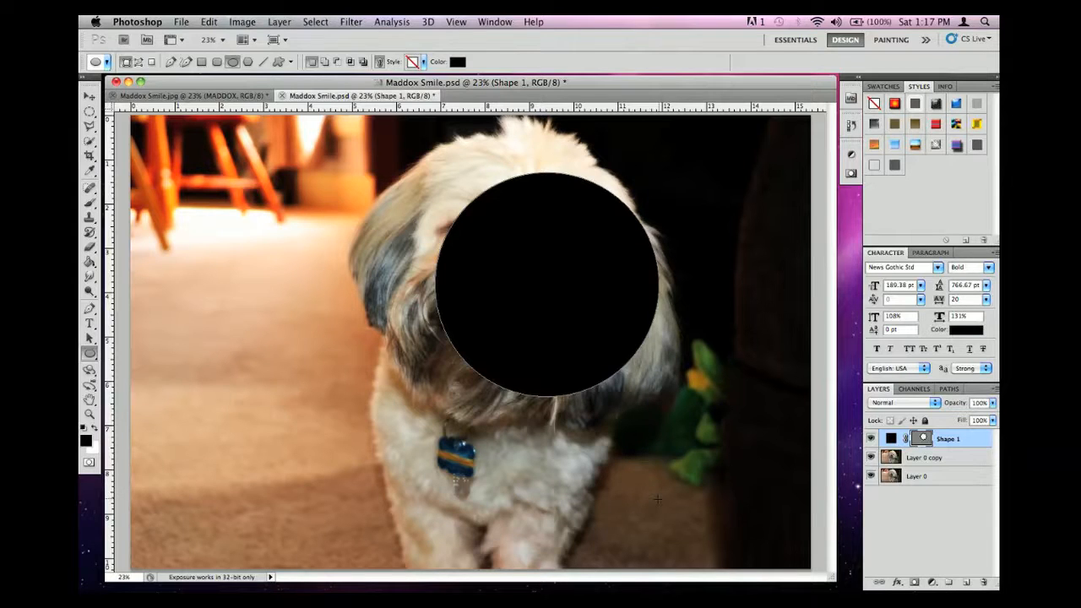
key(super+z)
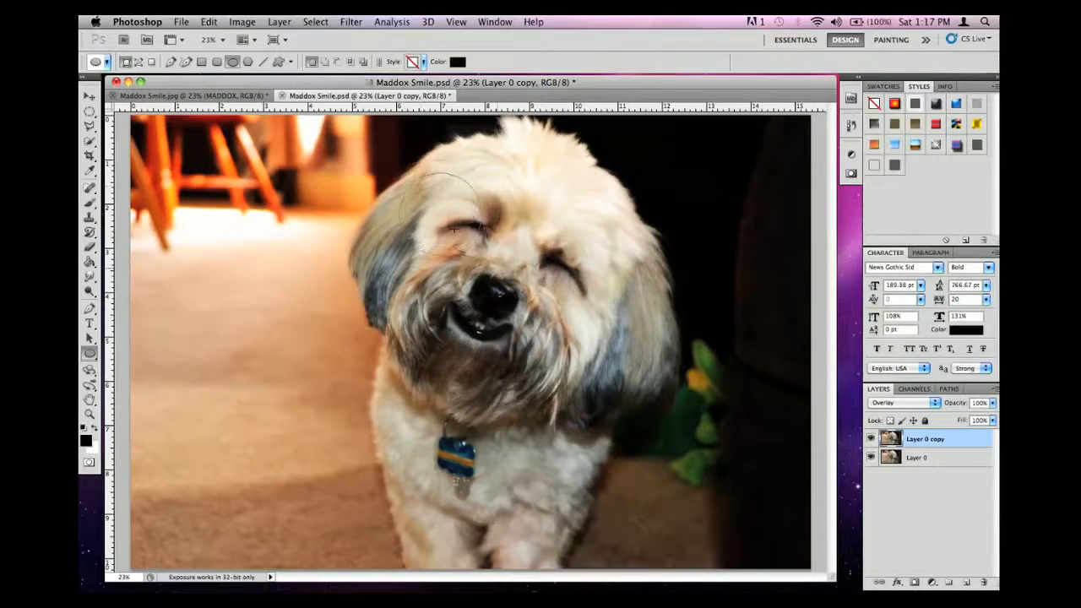
drag(423, 201, 528, 292)
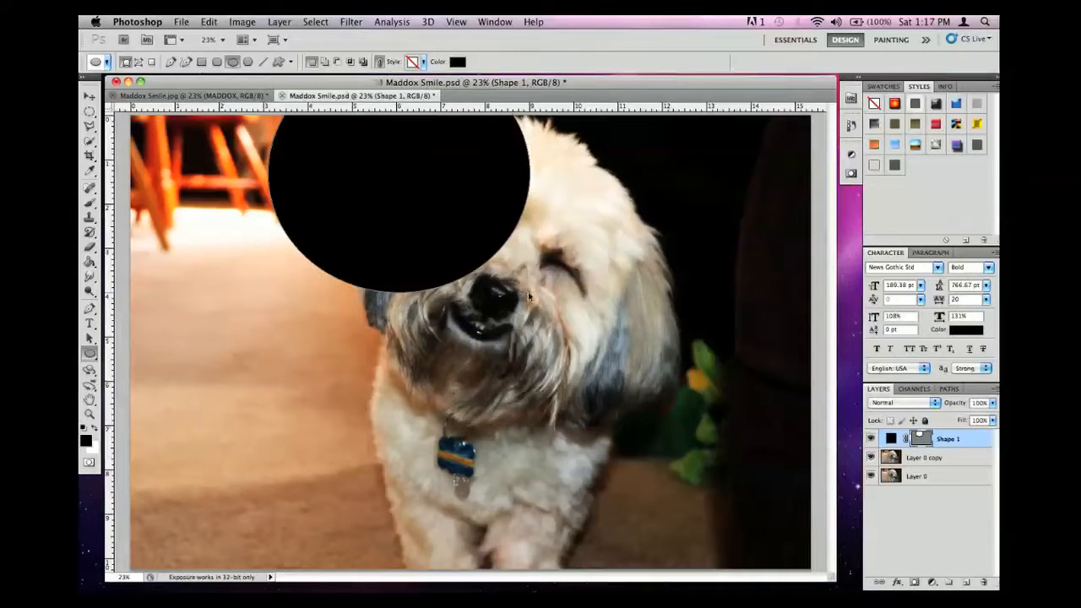
key(super+z)
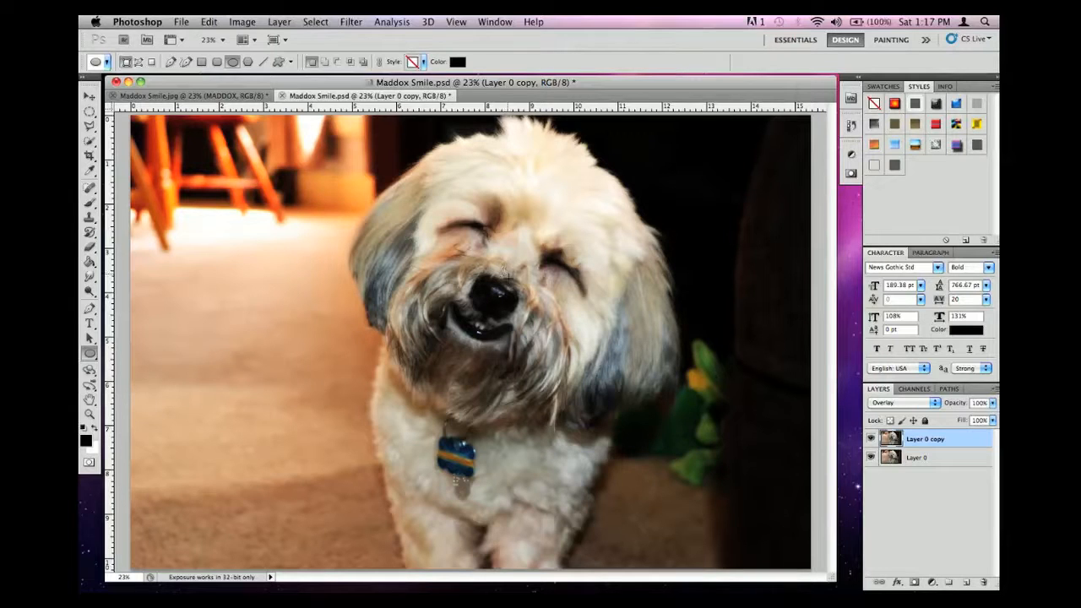
Draw a black circle shape covering most of the dog's head and shift it slightly down toward the face's centre.
drag(500, 272, 665, 417)
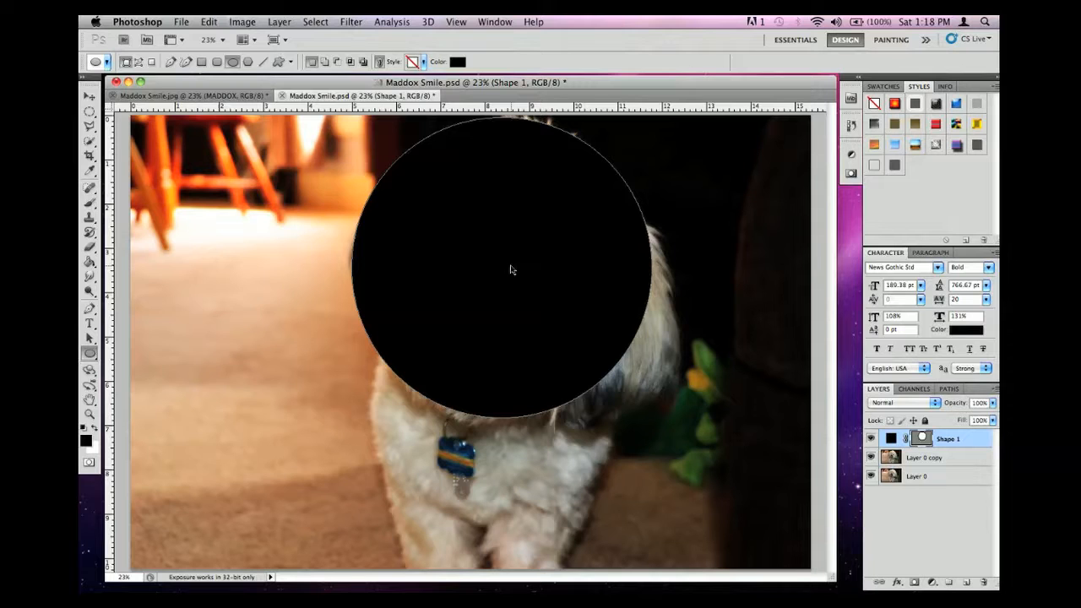
drag(513, 265, 521, 281)
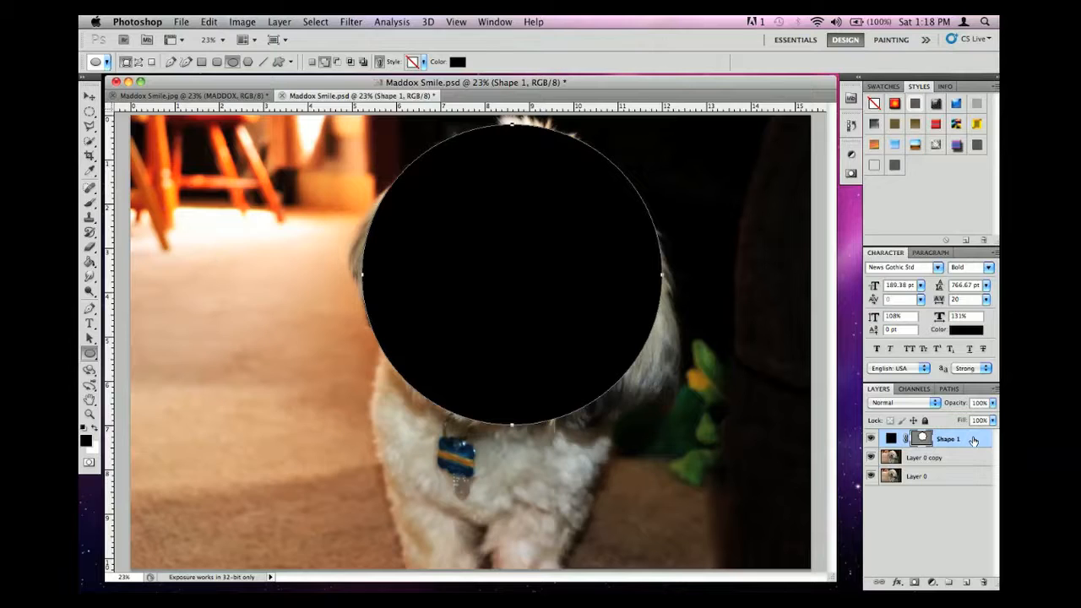
Move the circle's layer below Layer 0, clip Layer 0 to it, and nudge the circle to frame the dog's face.
drag(973, 440, 971, 486)
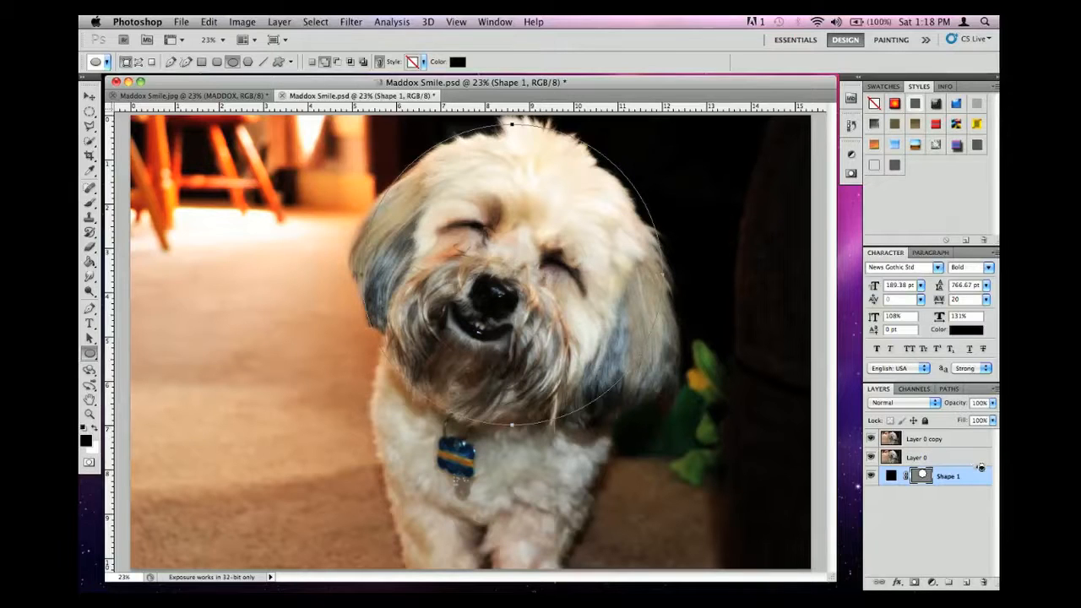
alt+click(979, 467)
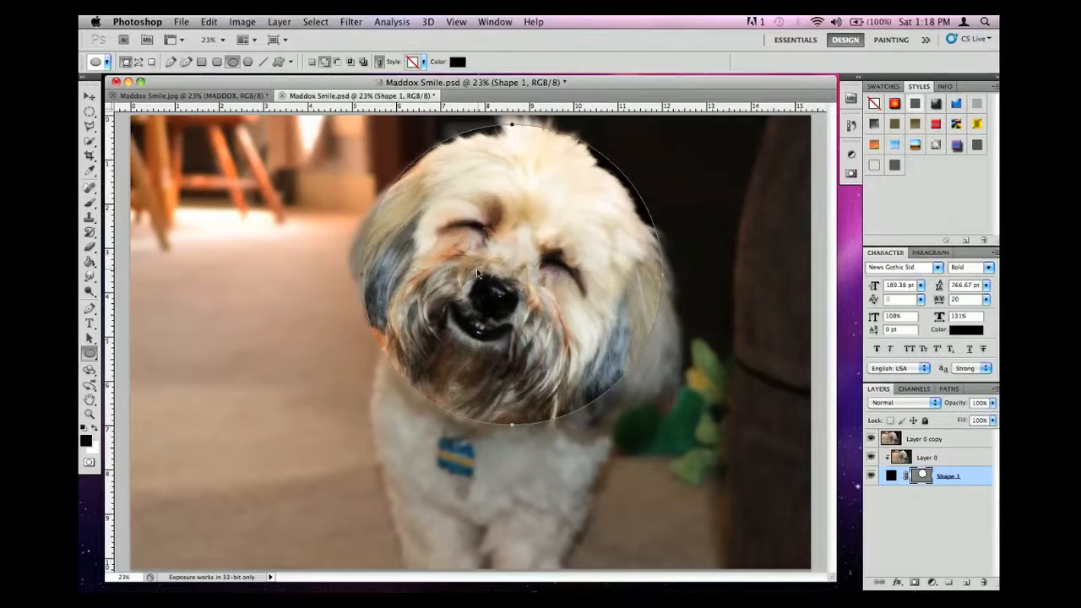
drag(520, 273, 515, 277)
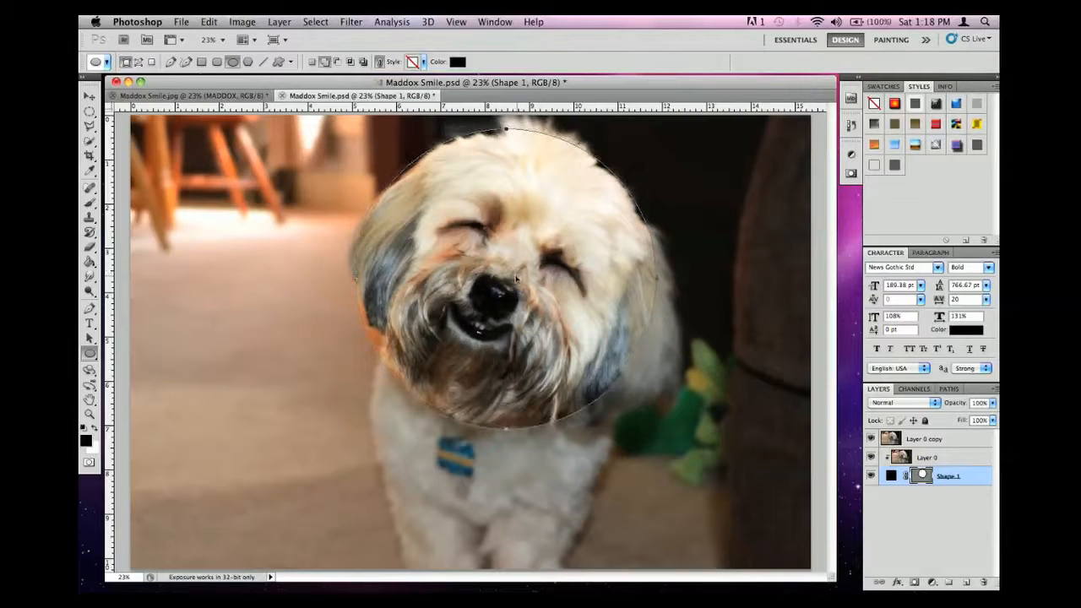
Rasterize the Shape 1 circle and soften its edge with a Gaussian Blur of 61.9 pixels radius.
click(917, 514)
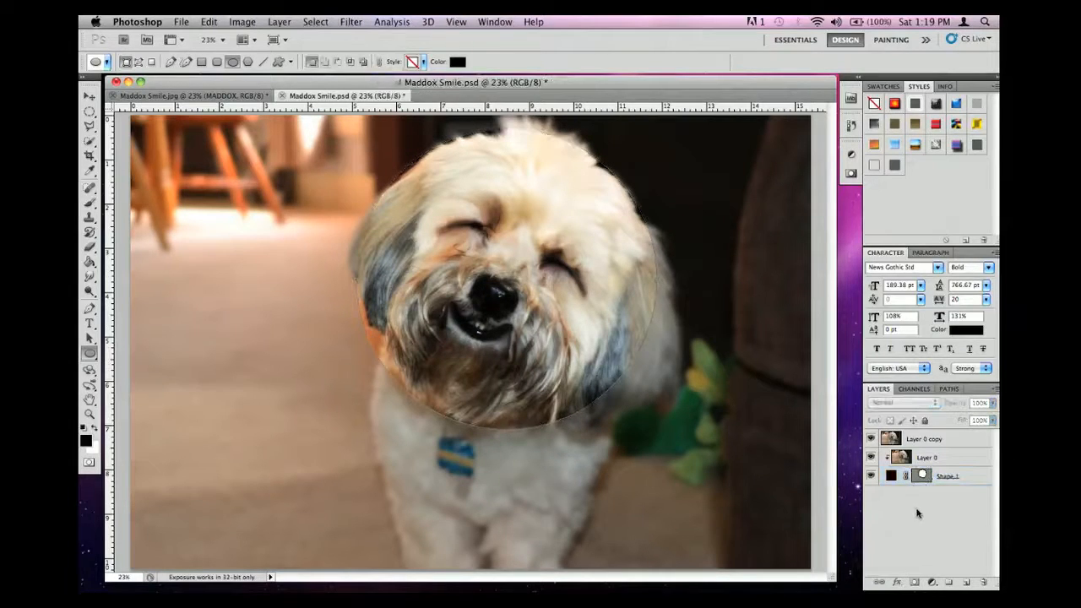
click(977, 480)
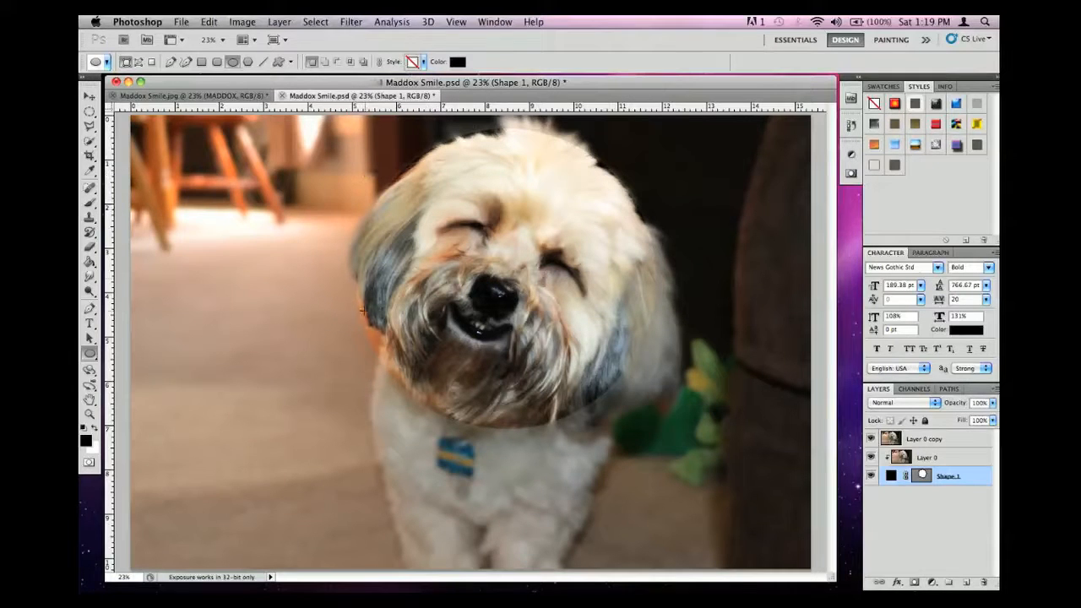
click(352, 21)
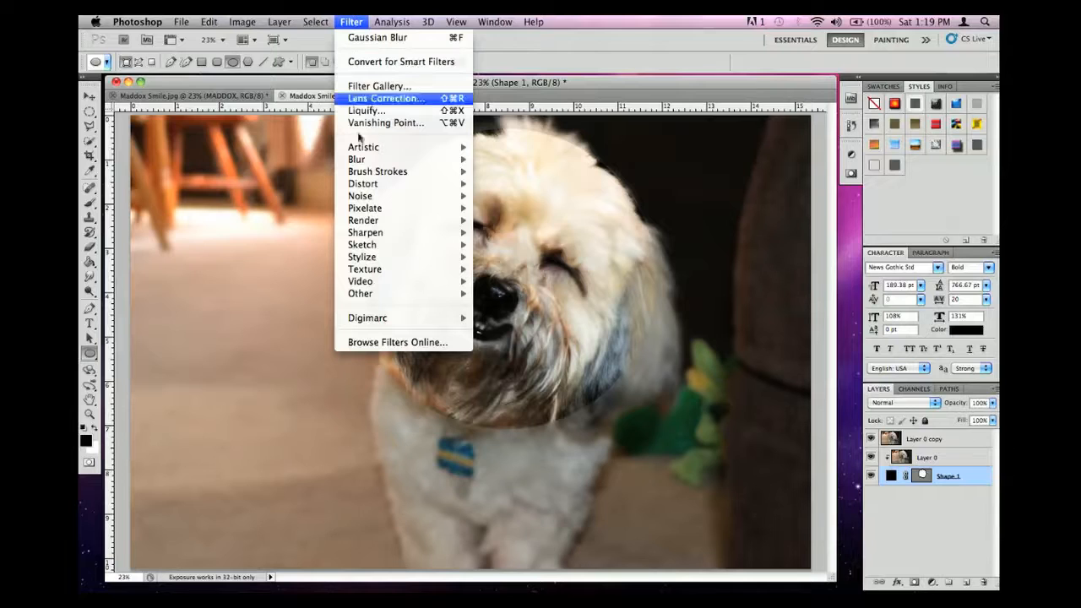
mouse_move(369, 163)
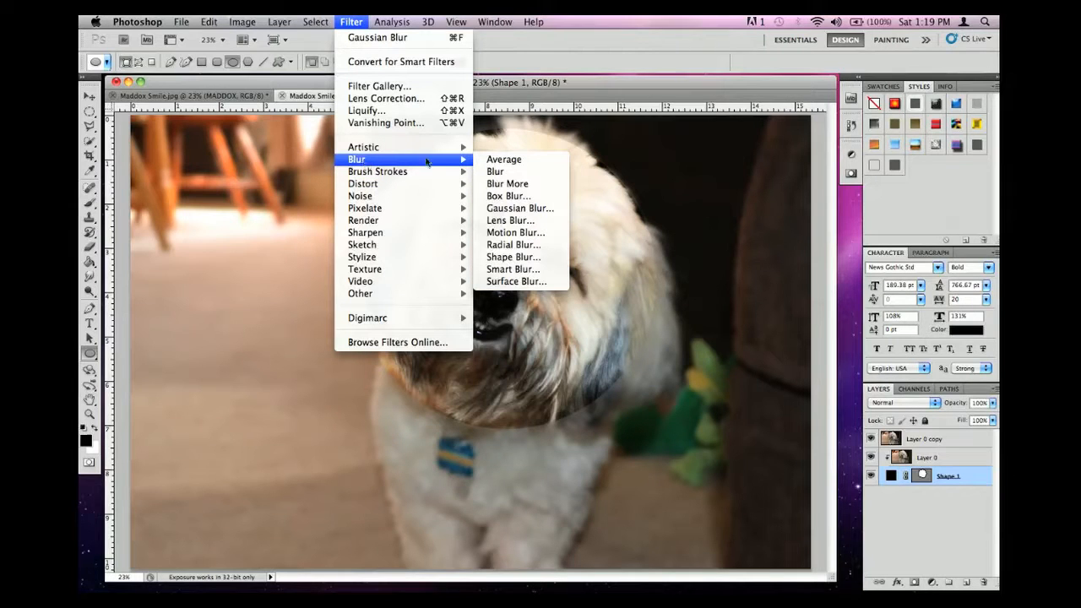
click(502, 208)
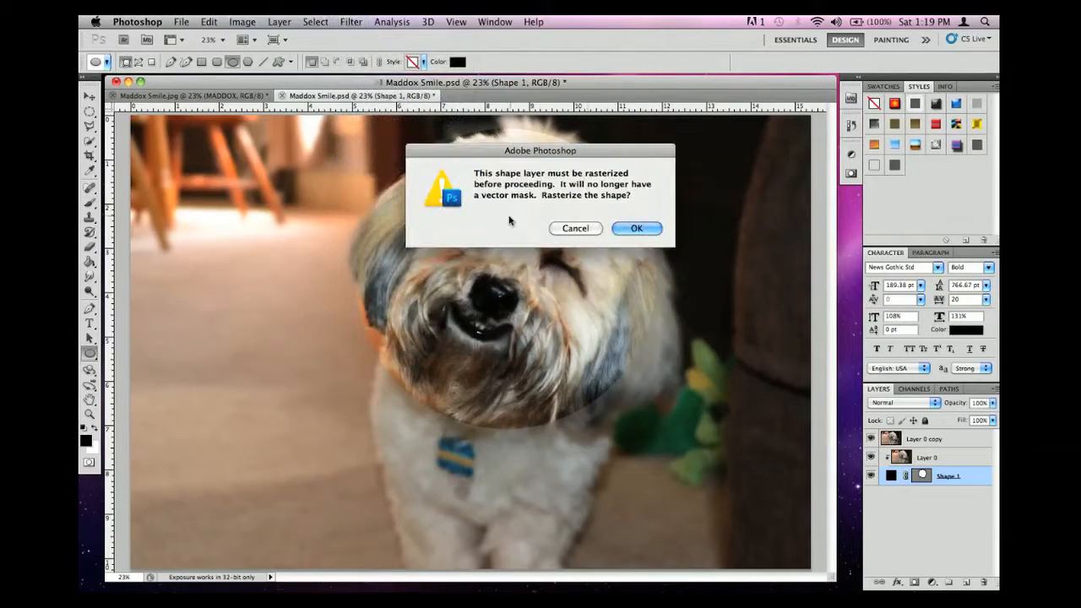
click(635, 229)
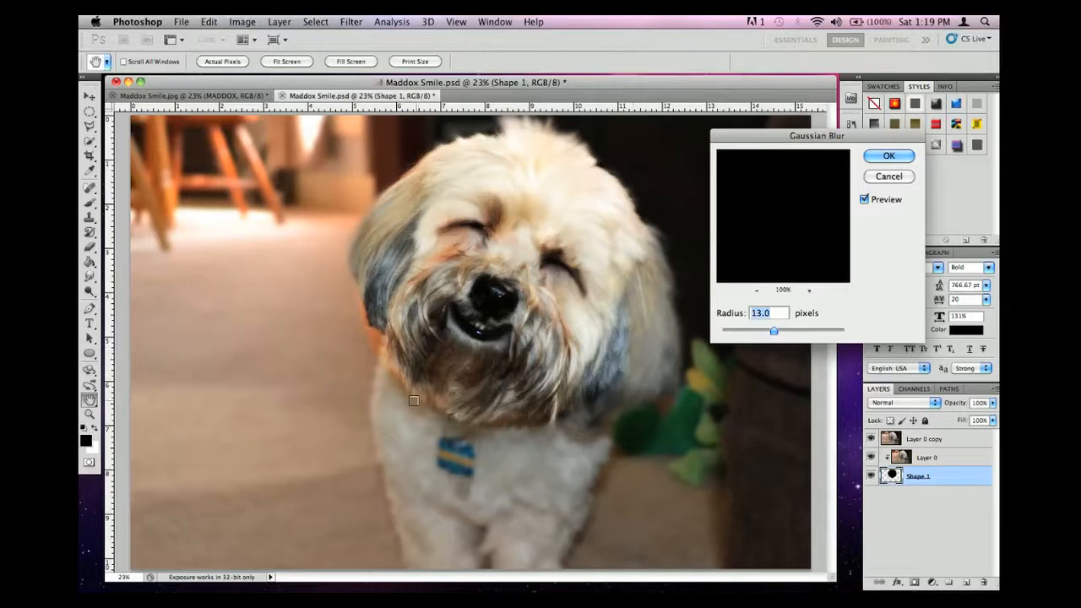
drag(773, 331, 803, 335)
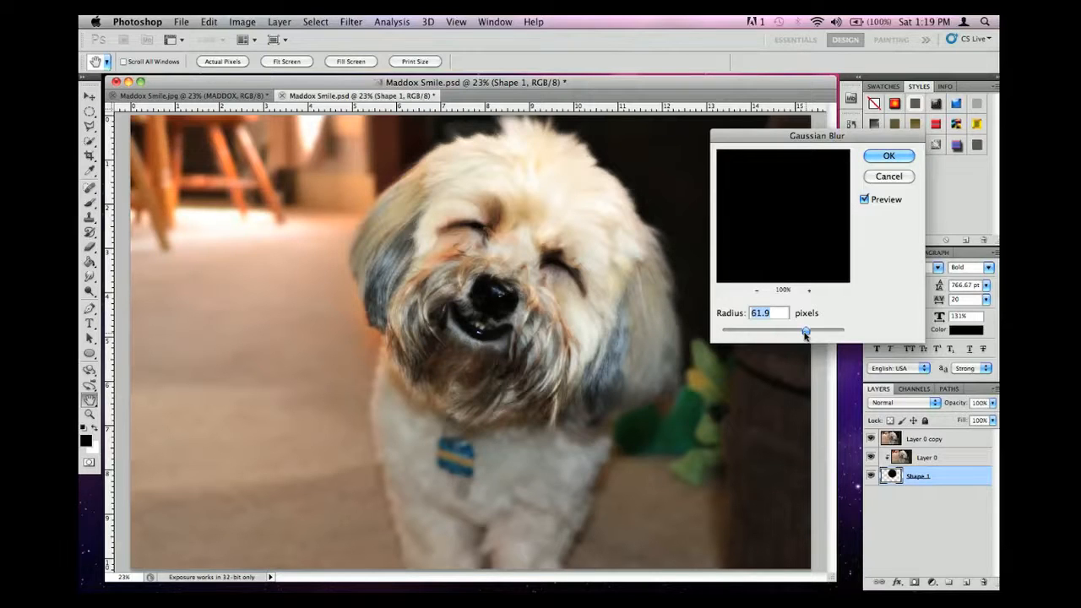
click(885, 155)
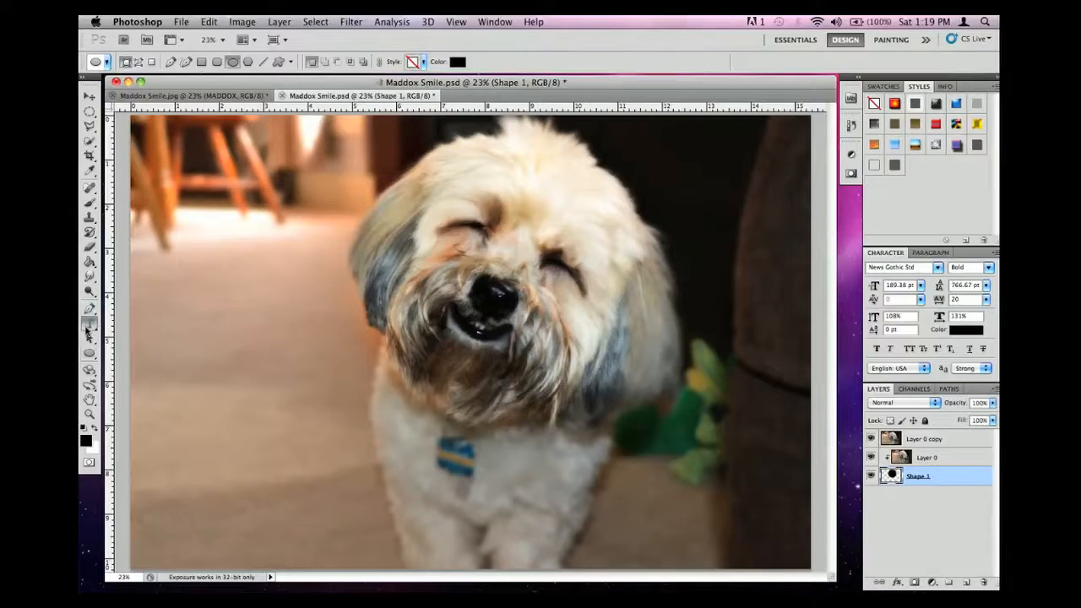
Add the black text MADDOX in News Gothic Std Bold, 189.38 pt, on a new layer above Layer 0 copy.
click(88, 324)
click(962, 438)
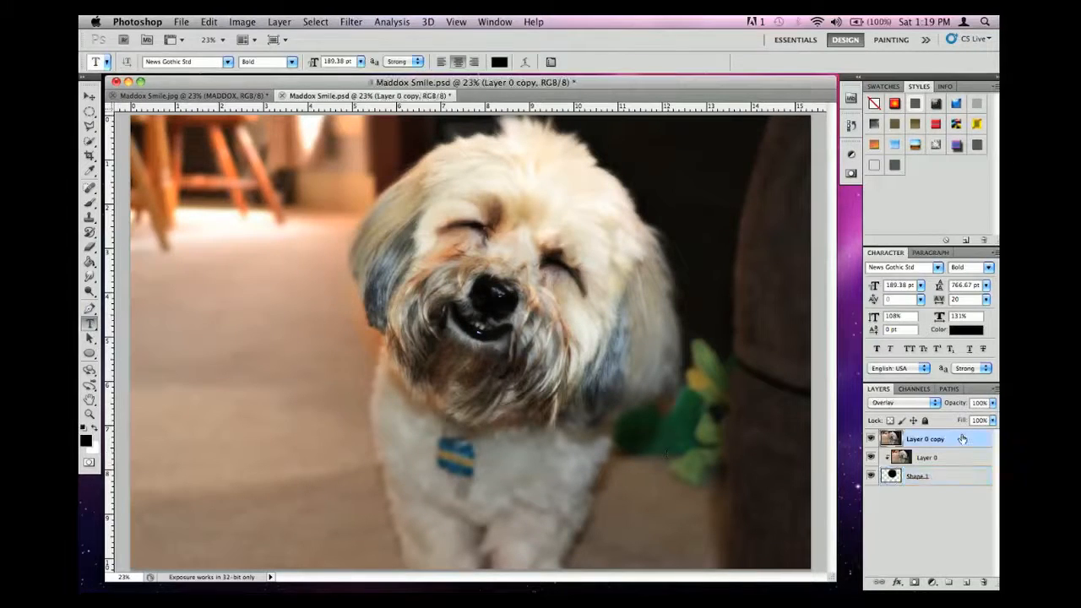
click(192, 511)
text(M)
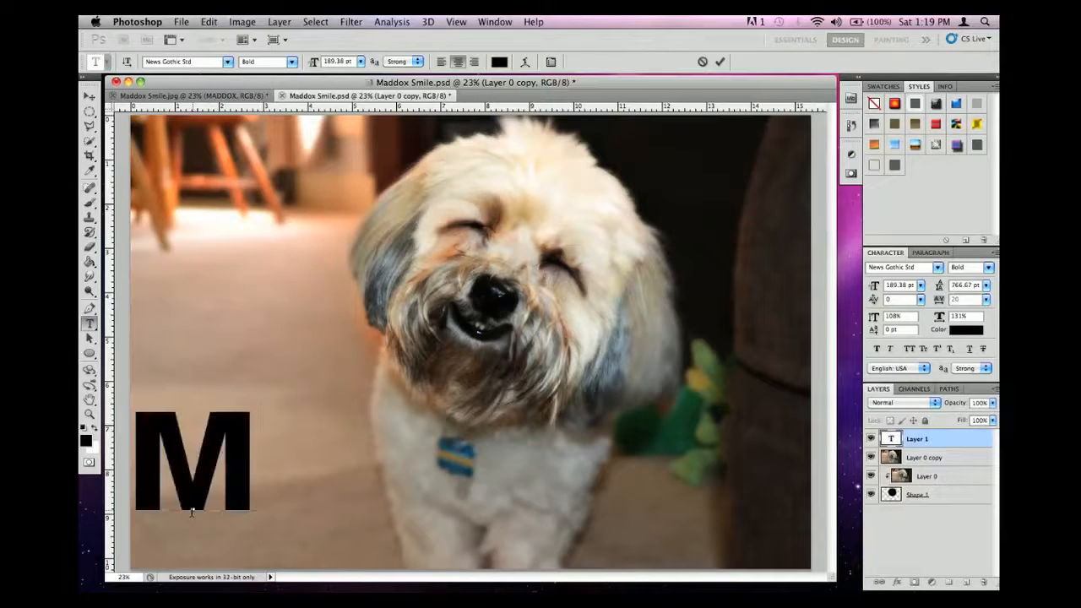
text(ADDOX)
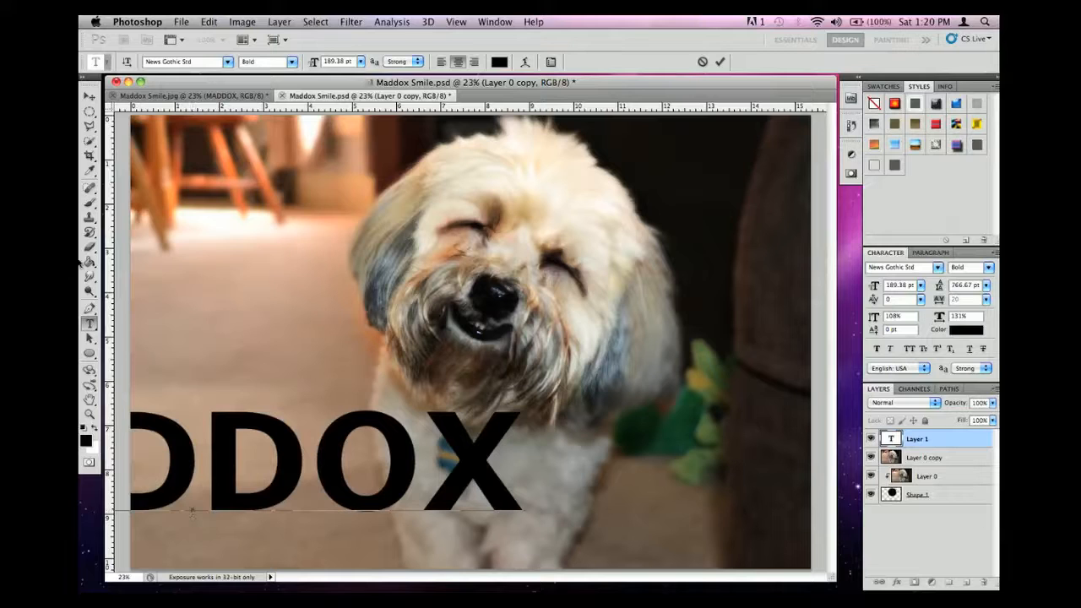
Position the MADDOX text across the bottom of the photo and move its layer beneath Shape 1.
click(90, 95)
drag(395, 481, 629, 529)
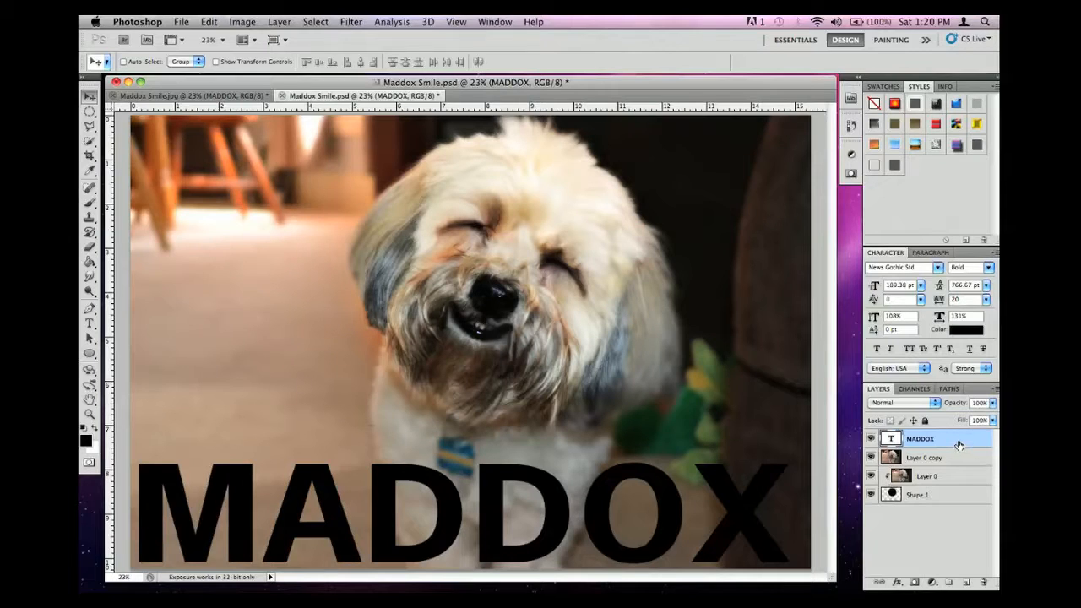
drag(960, 445, 957, 486)
drag(956, 505, 958, 505)
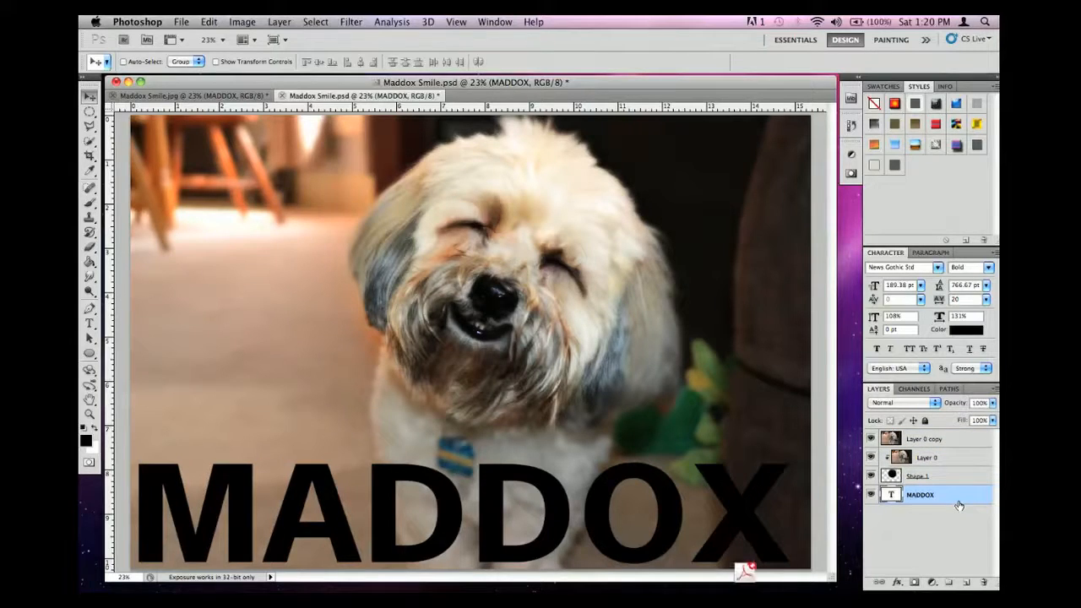
Try placing the MADDOX layer between Layer 0 and Shape 1, and return it beneath Shape 1.
drag(958, 505, 954, 470)
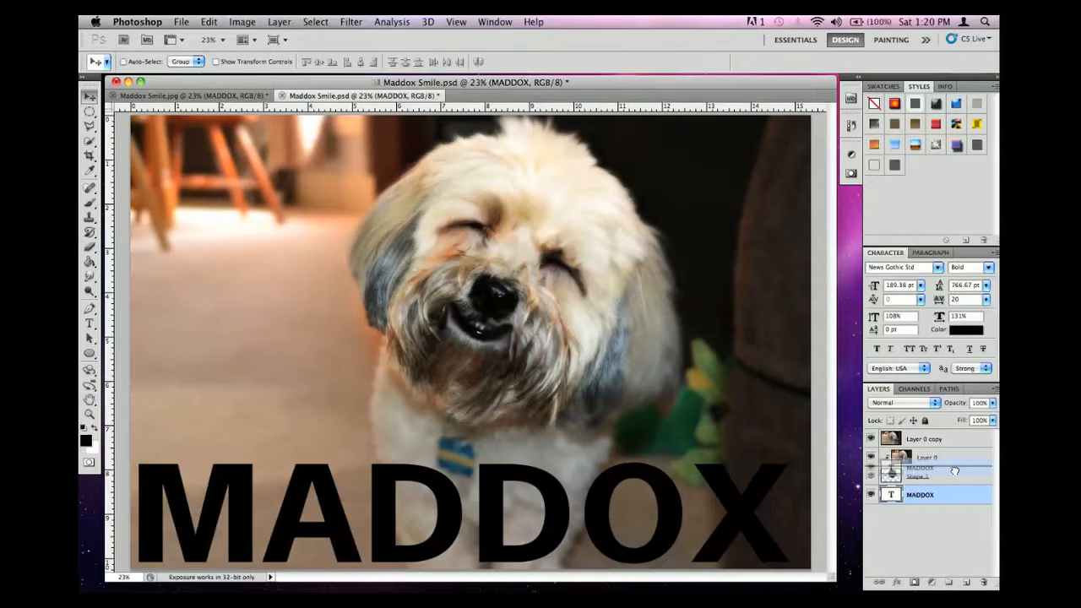
drag(954, 470, 954, 470)
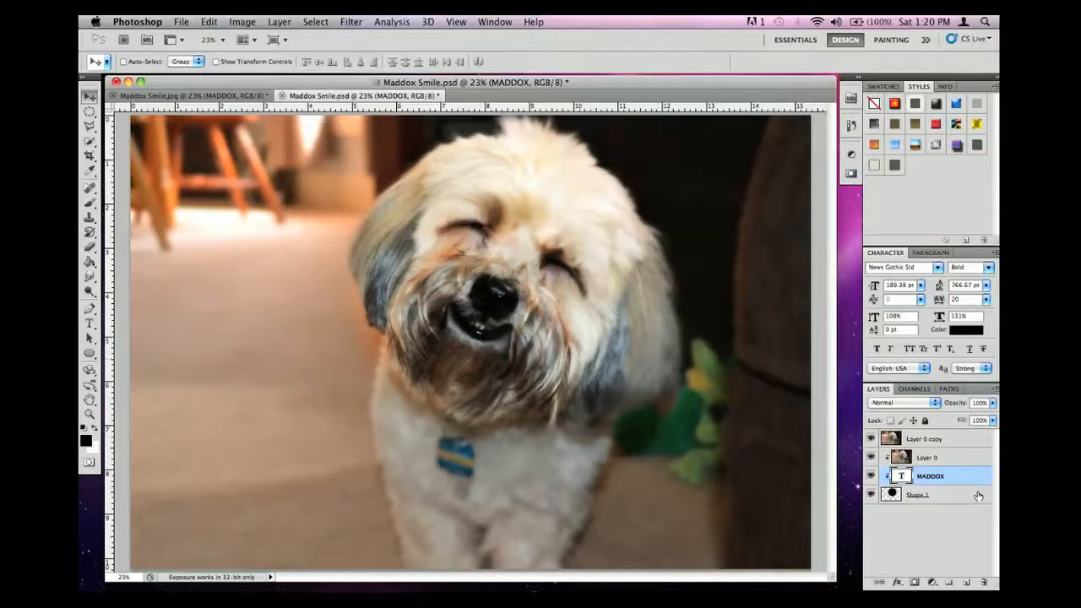
drag(956, 477, 957, 508)
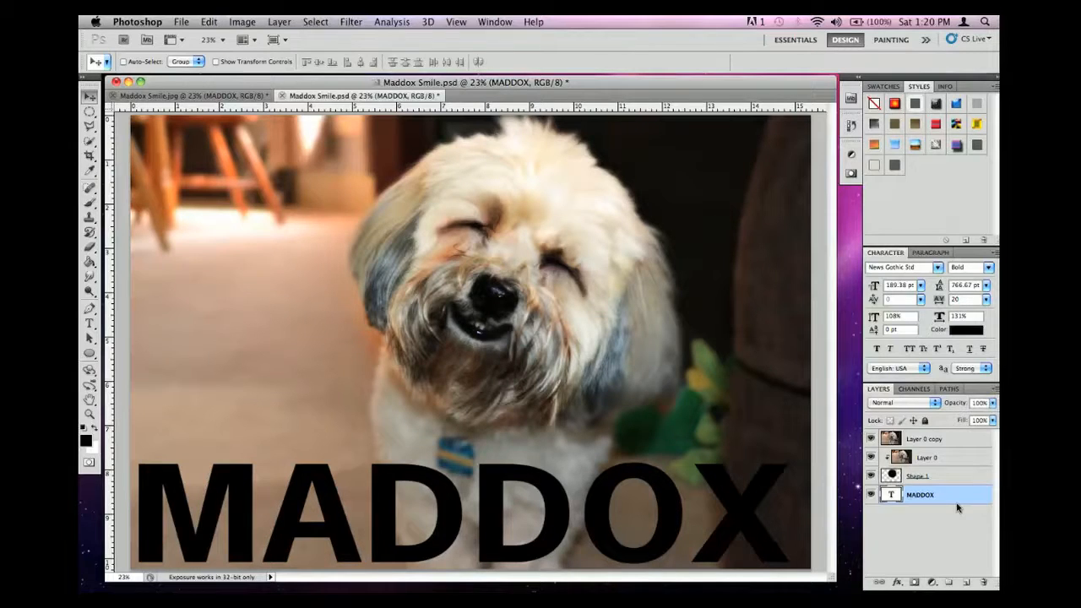
Duplicate Layer 0, move the copy directly above the MADDOX text layer, and clip it to the text.
click(949, 457)
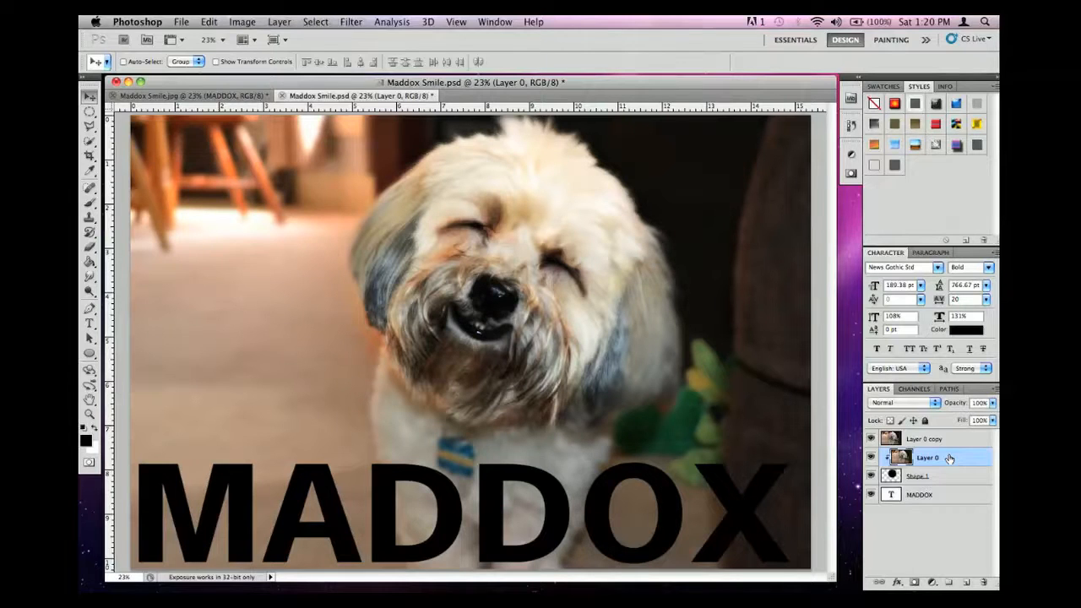
key(super+j)
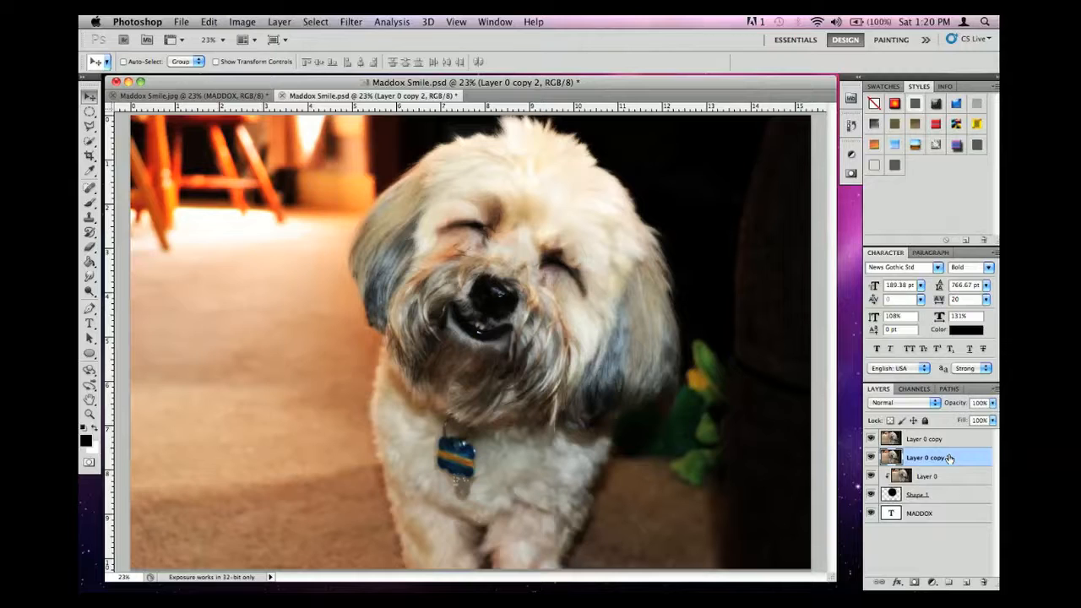
drag(949, 457, 955, 503)
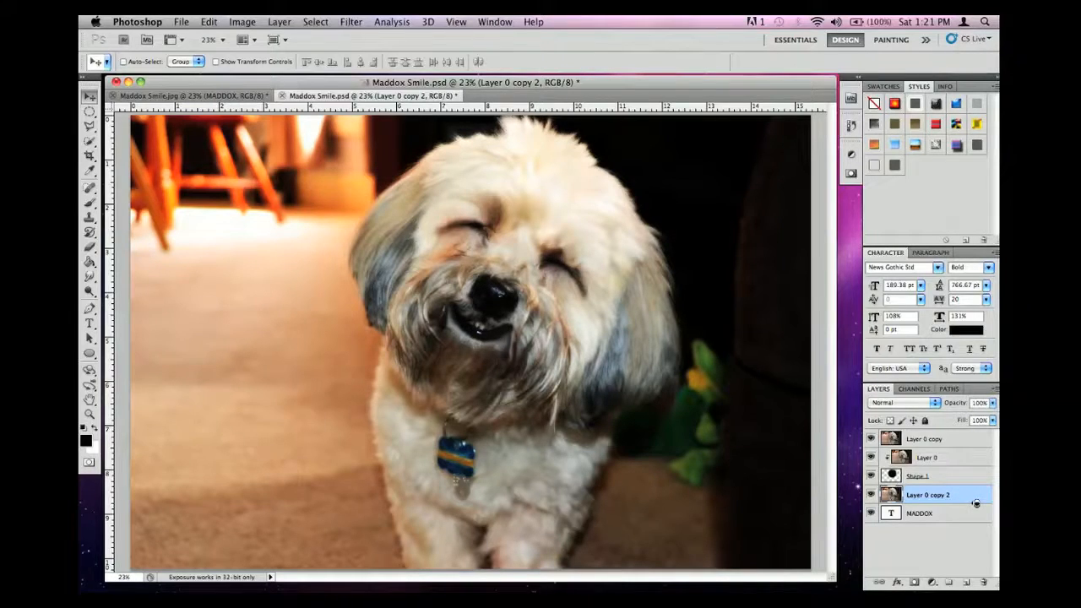
alt+click(976, 503)
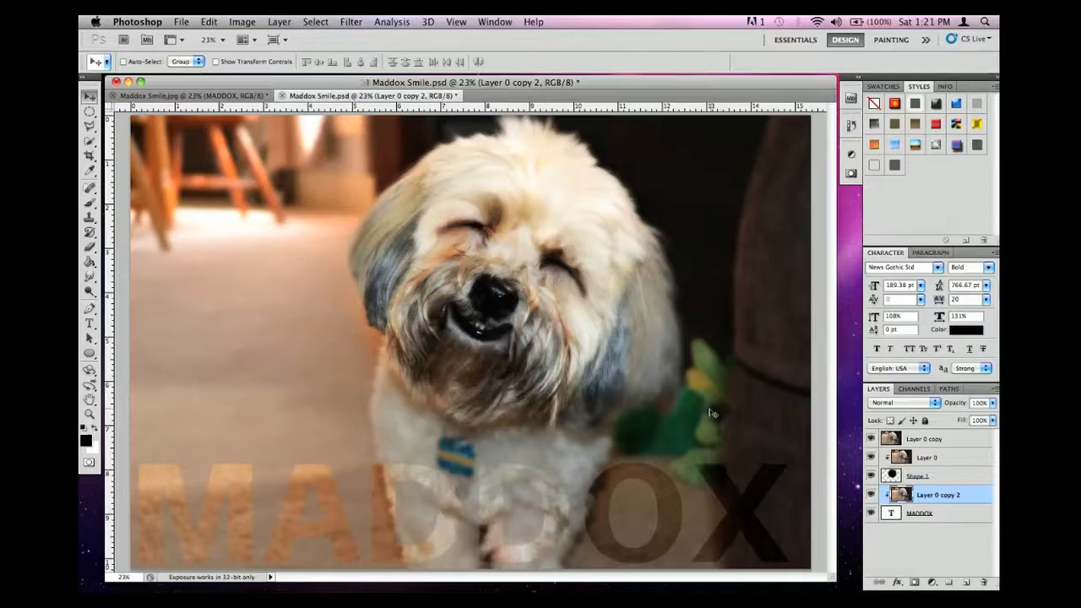
Hide the Overlay layer Layer 0 copy to examine the clipped circle and text alone, and show it again.
click(869, 439)
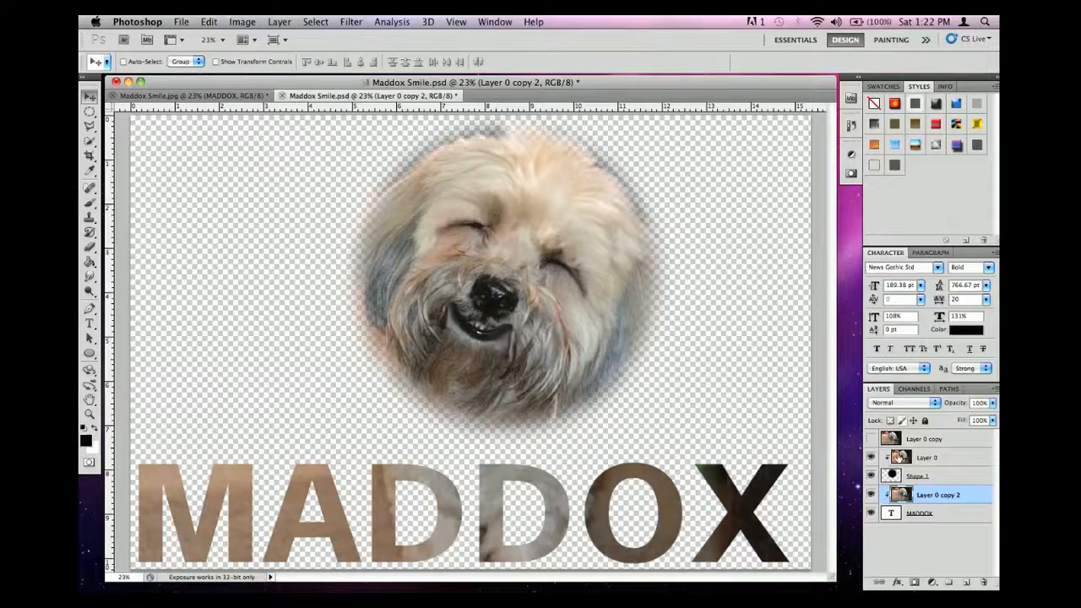
click(871, 439)
mouse_move(916, 583)
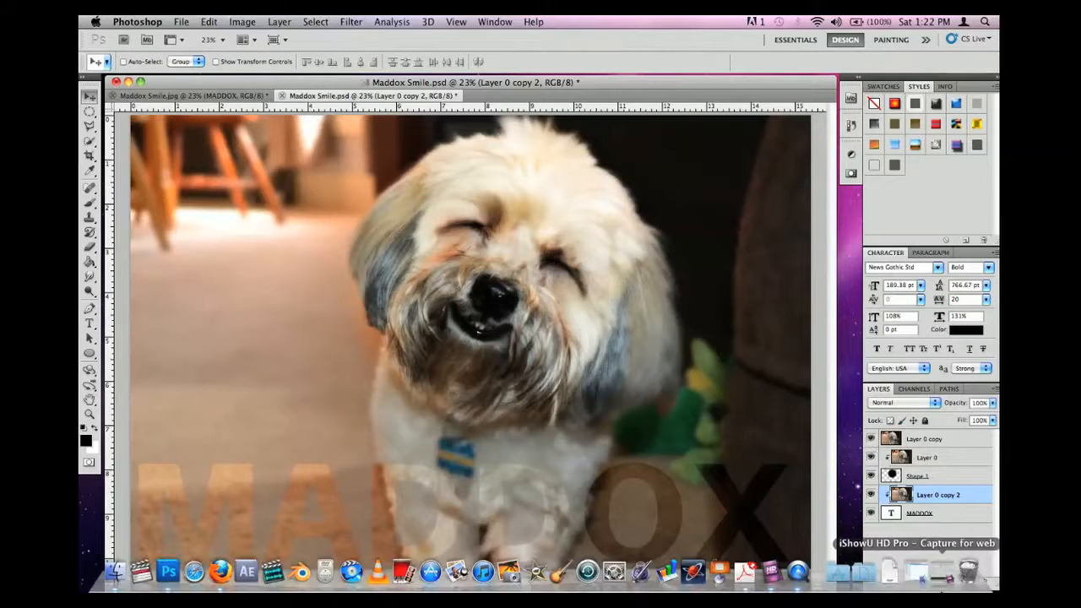